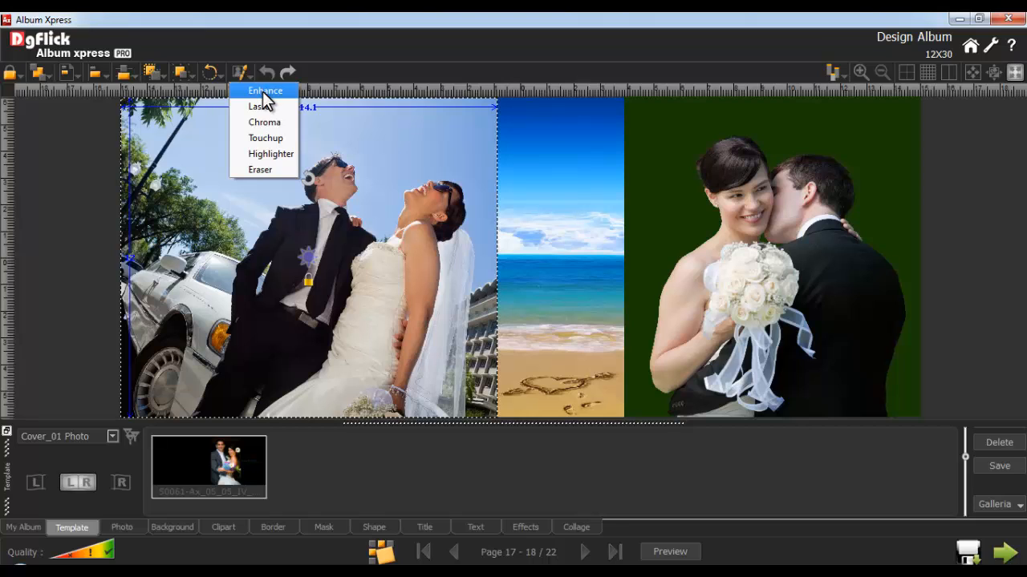
Open the selected couple photo for enhancement and set brightness to 15, contrast to 10 and gamma to 20
{"action": "left_click", "coordinate": [263, 92]}
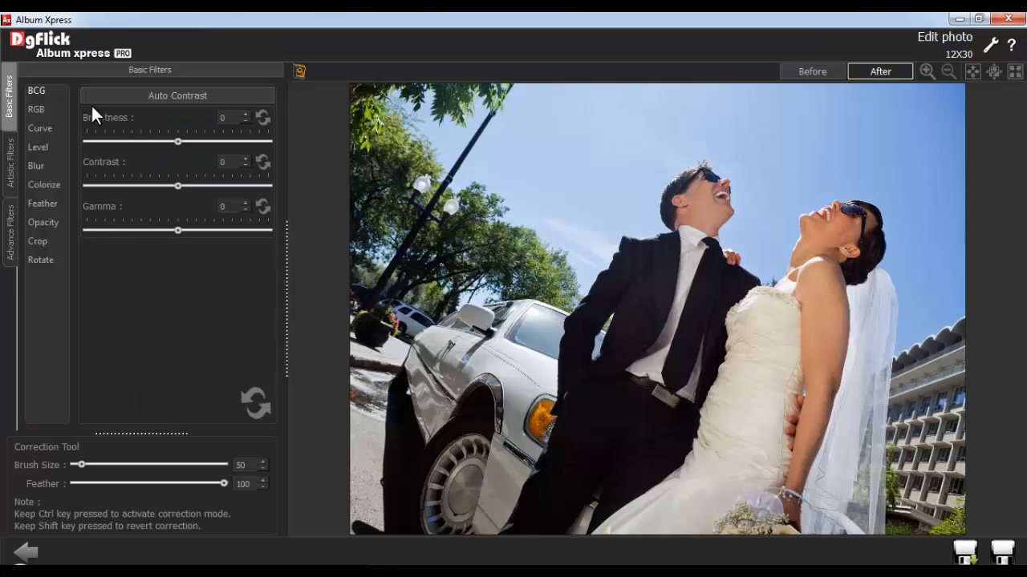
{"action": "left_click", "coordinate": [39, 89]}
{"action": "left_click", "coordinate": [221, 117]}
{"action": "type", "text": "15"}
{"action": "left_click", "coordinate": [221, 161]}
{"action": "type", "text": "10"}
{"action": "left_click", "coordinate": [214, 210]}
{"action": "type", "text": "20"}
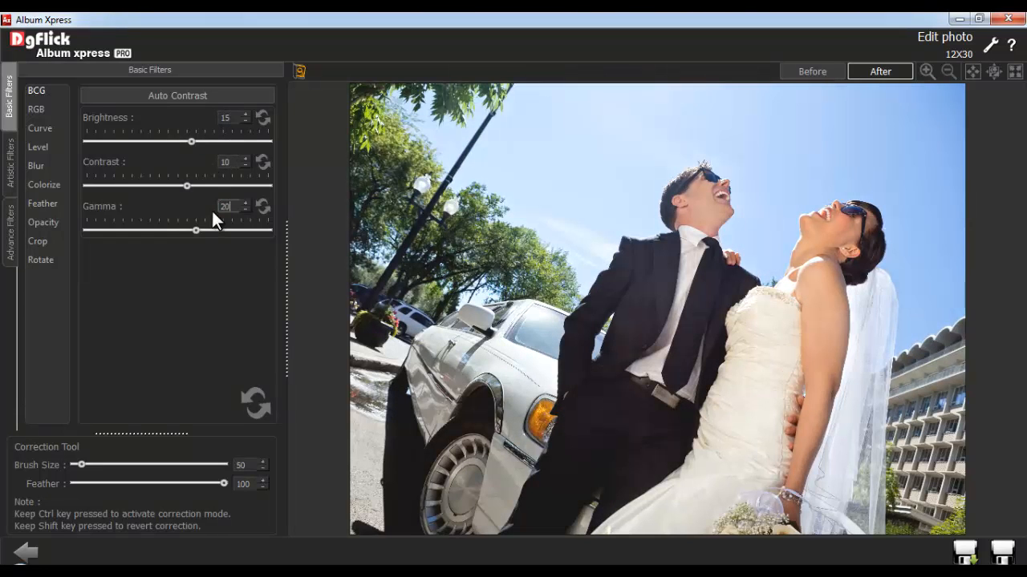
Set the correction tool's brush size to 350
{"action": "left_click", "coordinate": [239, 465]}
{"action": "type", "text": "350"}
{"action": "left_click", "coordinate": [239, 484]}
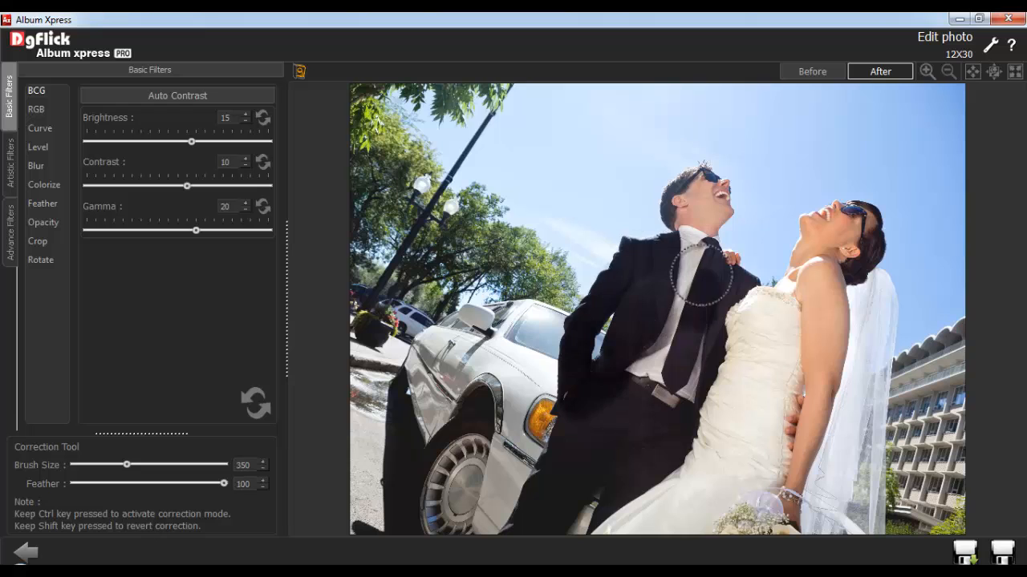
Brush a correction into the sky beside the groom, revert it, and reset the brightness, contrast and gamma adjustments
{"action": "mouse_move", "coordinate": [633, 273]}
{"action": "left_mouse_down"}
{"action": "mouse_move", "coordinate": [605, 261]}
{"action": "mouse_move", "coordinate": [608, 226]}
{"action": "left_mouse_up"}
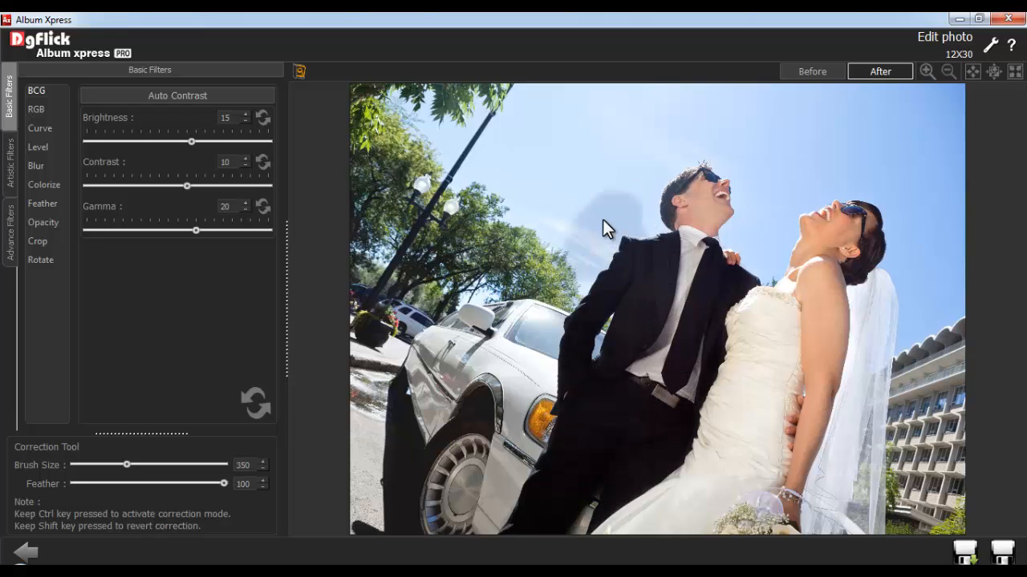
{"action": "mouse_move", "coordinate": [615, 189]}
{"action": "left_mouse_down"}
{"action": "mouse_move", "coordinate": [592, 212]}
{"action": "mouse_move", "coordinate": [573, 261]}
{"action": "mouse_move", "coordinate": [639, 218]}
{"action": "mouse_move", "coordinate": [608, 222]}
{"action": "left_mouse_up"}
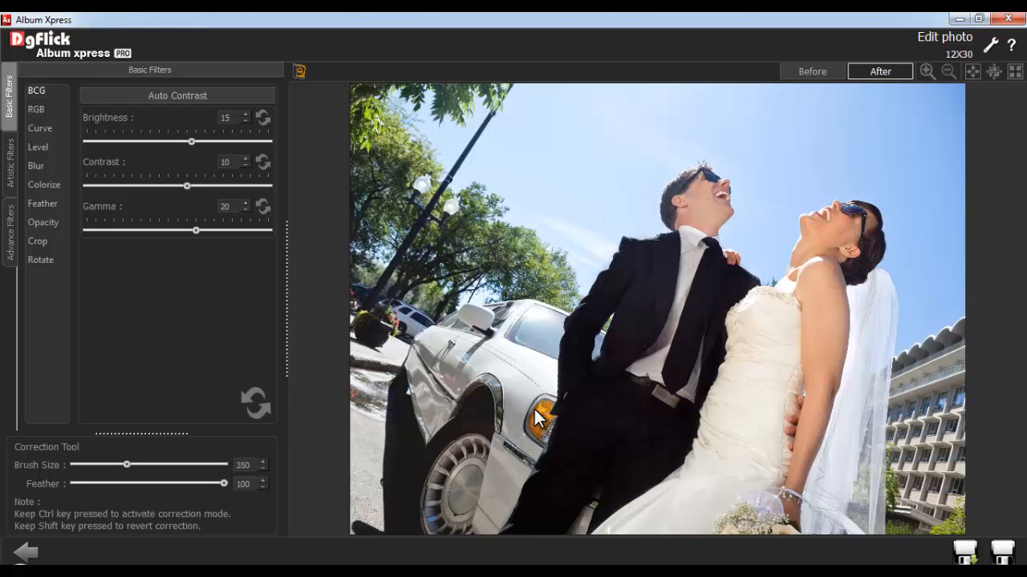
{"action": "left_click", "coordinate": [257, 399]}
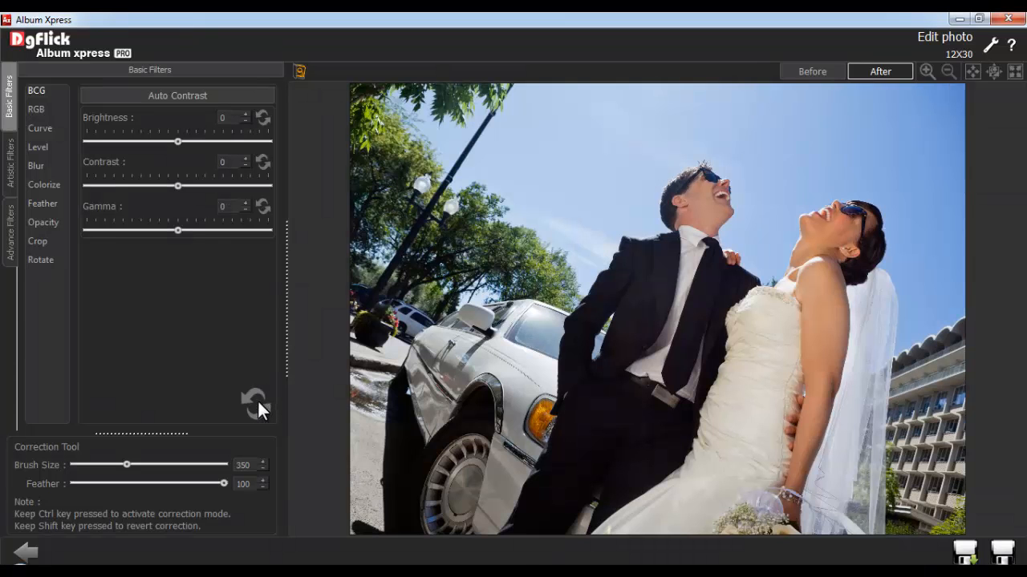
Try the RGB filter with red -15, green -10 and blue 15, and reset all three values
{"action": "left_click", "coordinate": [36, 111]}
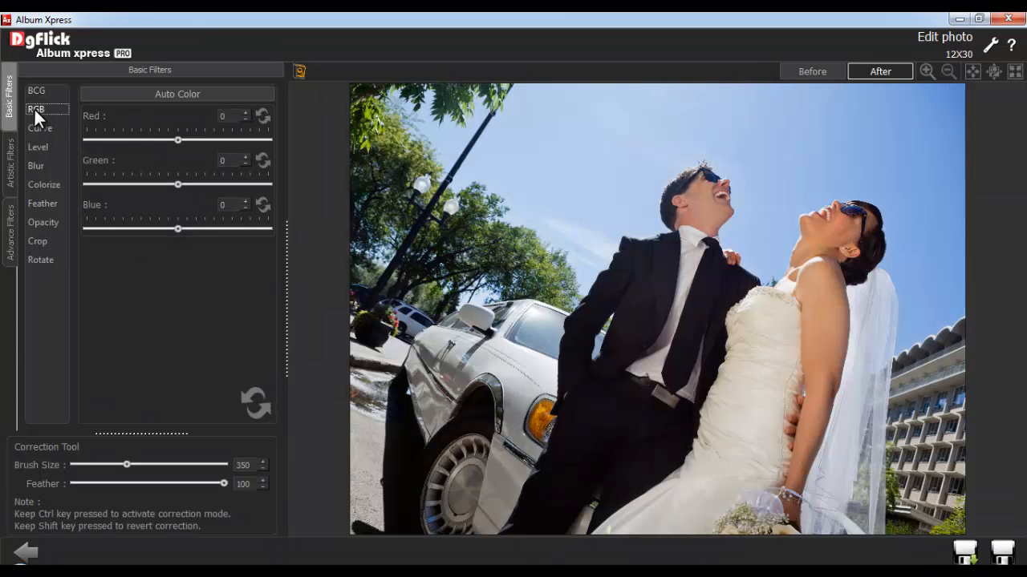
{"action": "left_click", "coordinate": [219, 116]}
{"action": "type", "text": "-15"}
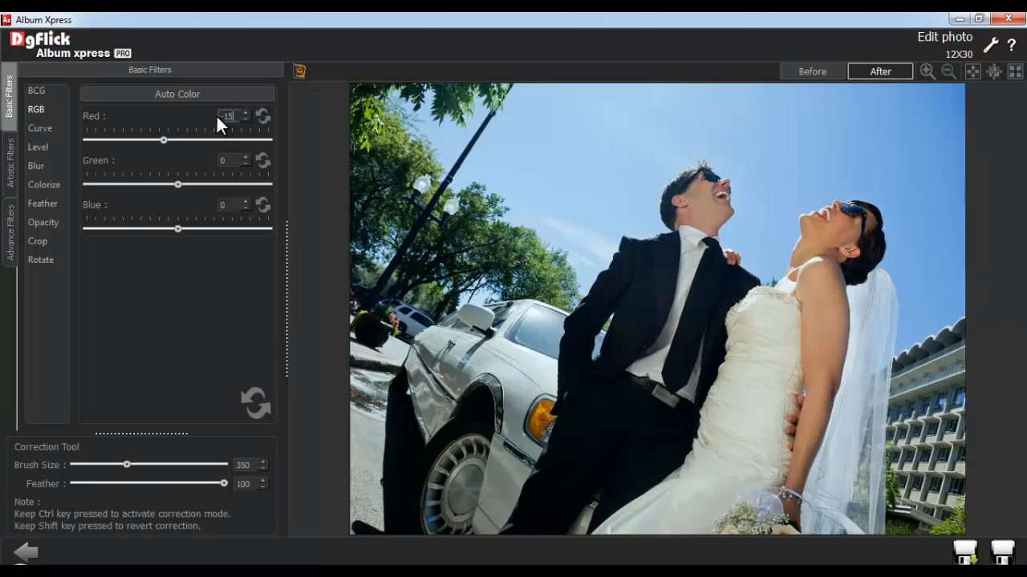
{"action": "left_click", "coordinate": [215, 160]}
{"action": "type", "text": "-10"}
{"action": "left_click", "coordinate": [214, 206]}
{"action": "type", "text": "15"}
{"action": "left_click", "coordinate": [252, 399]}
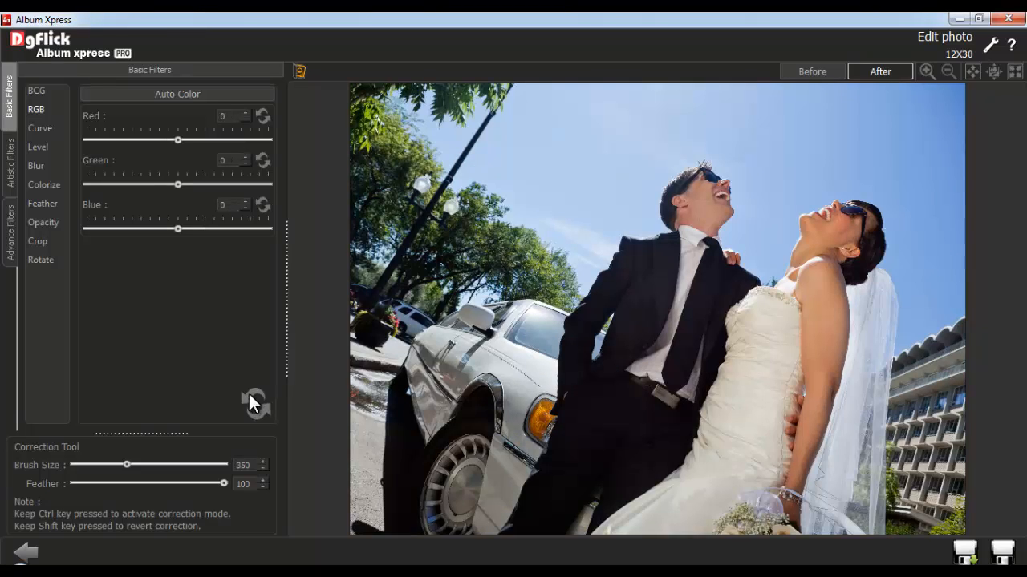
Try the Curve filter by pulling the RGB curve's midpoint slightly down, and reset the photo
{"action": "left_click", "coordinate": [39, 127]}
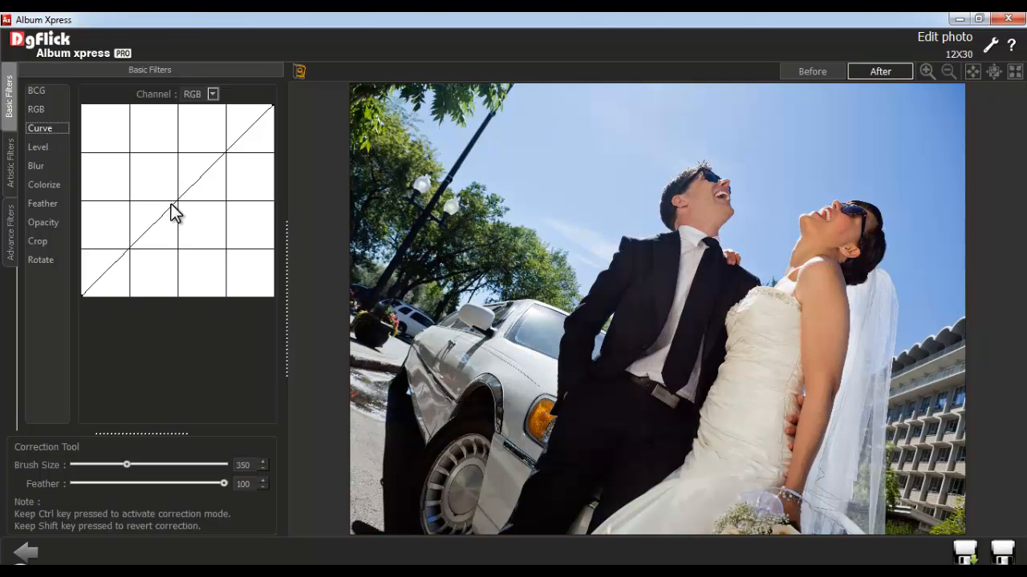
{"action": "mouse_move", "coordinate": [172, 204]}
{"action": "left_mouse_down"}
{"action": "mouse_move", "coordinate": [163, 194]}
{"action": "mouse_move", "coordinate": [178, 212]}
{"action": "left_mouse_up"}
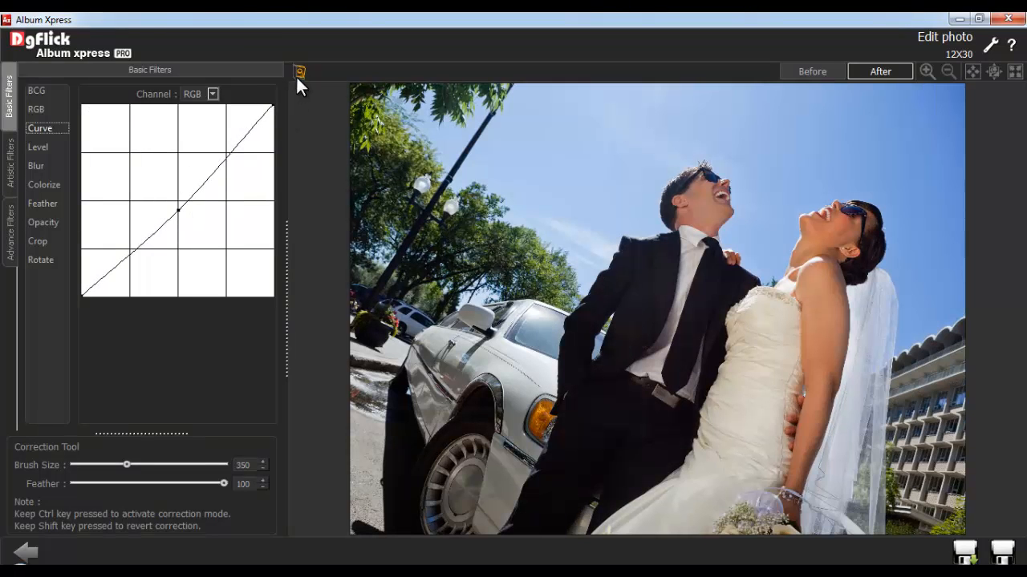
{"action": "left_click", "coordinate": [298, 73]}
{"action": "left_click", "coordinate": [466, 309]}
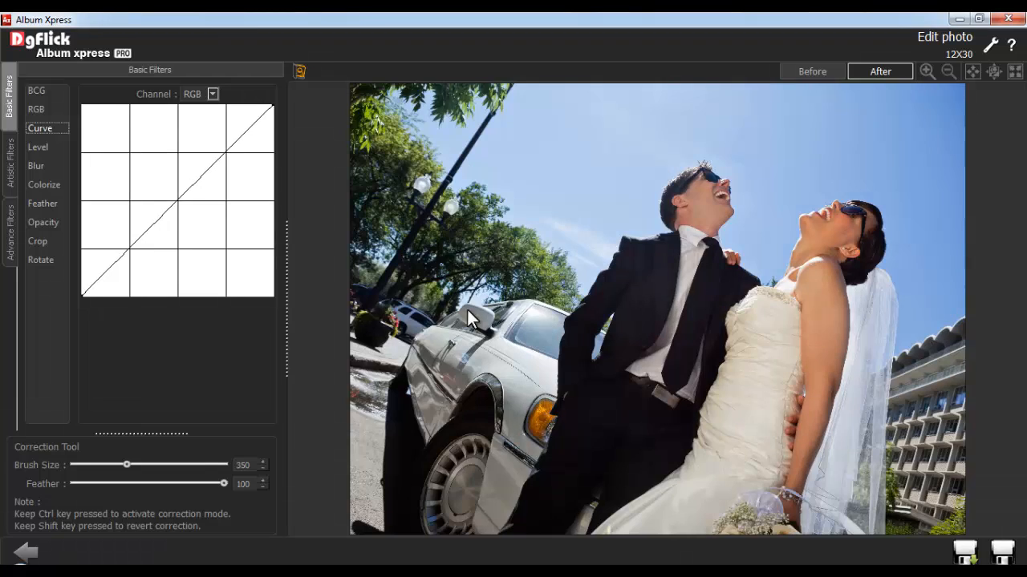
Try the Level filter with input black at 15 and output white at 244, and reset the photo
{"action": "left_click", "coordinate": [41, 146]}
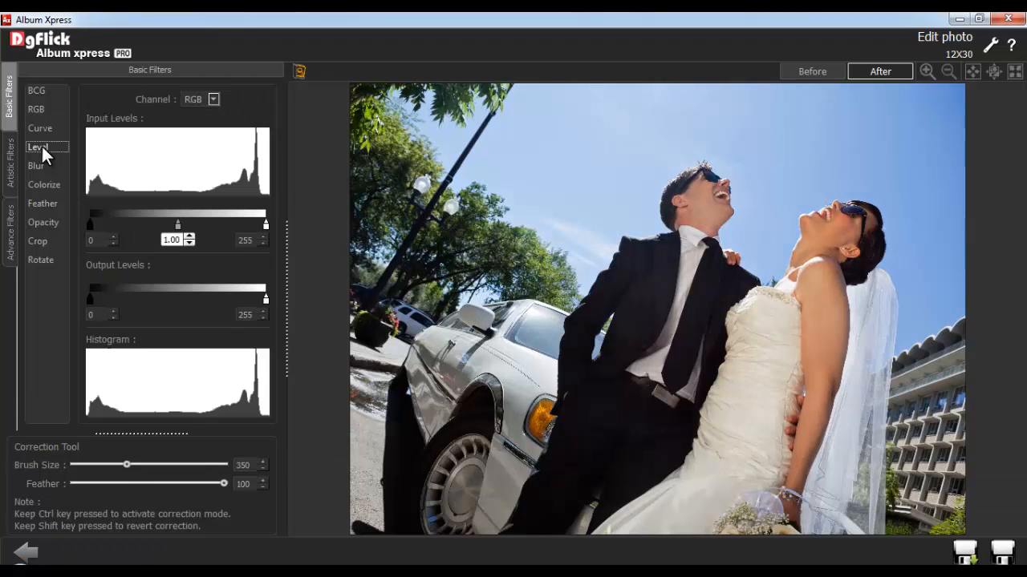
{"action": "left_click_drag", "start_coordinate": [89, 223], "coordinate": [99, 224]}
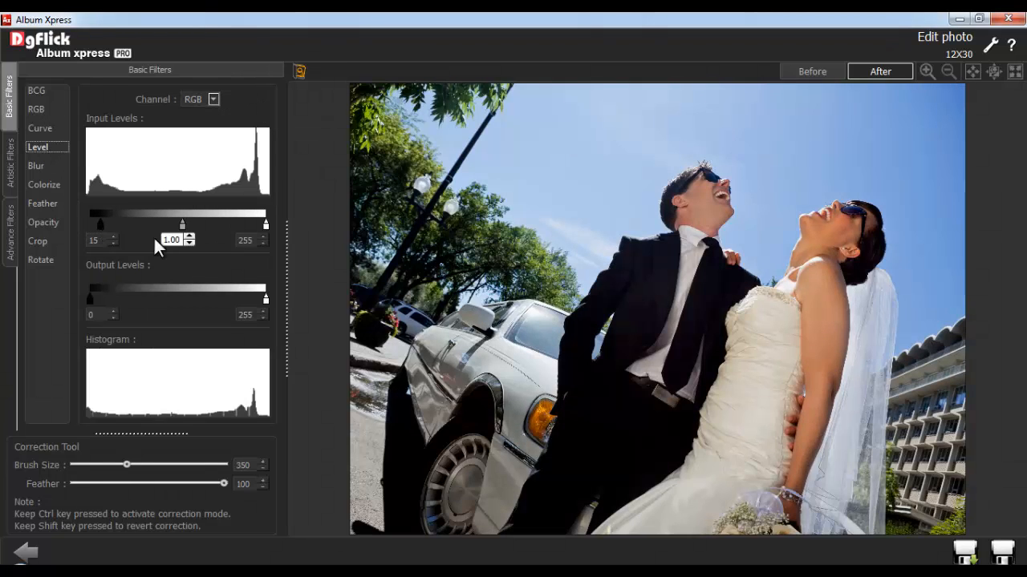
{"action": "left_click_drag", "start_coordinate": [265, 299], "coordinate": [257, 303]}
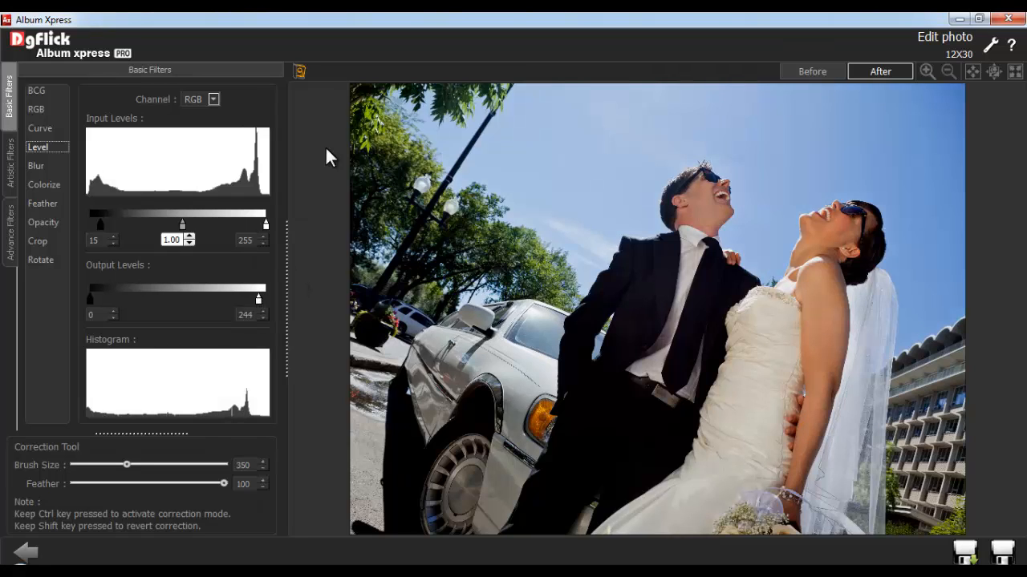
{"action": "left_click", "coordinate": [298, 73]}
{"action": "left_click", "coordinate": [466, 313]}
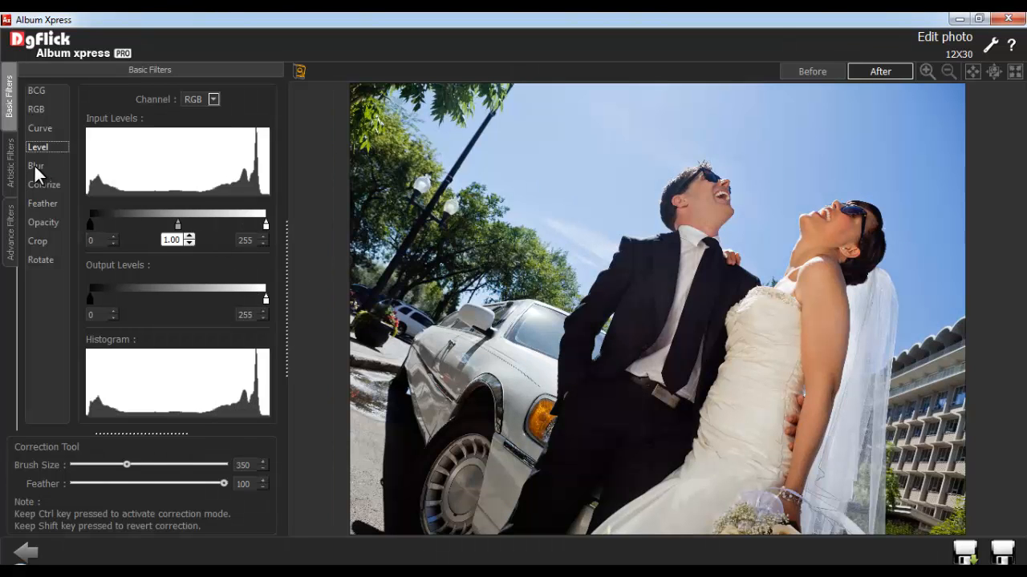
Try a blur of 20 on the photo and reset it
{"action": "left_click", "coordinate": [34, 163]}
{"action": "left_click_drag", "start_coordinate": [223, 102], "coordinate": [202, 103]}
{"action": "type", "text": "20"}
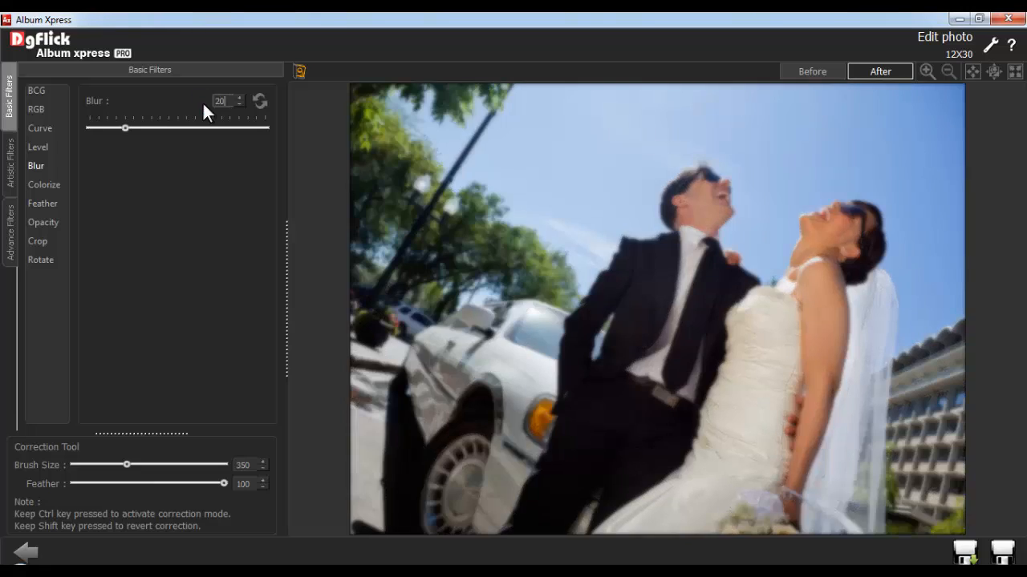
{"action": "left_click", "coordinate": [255, 99]}
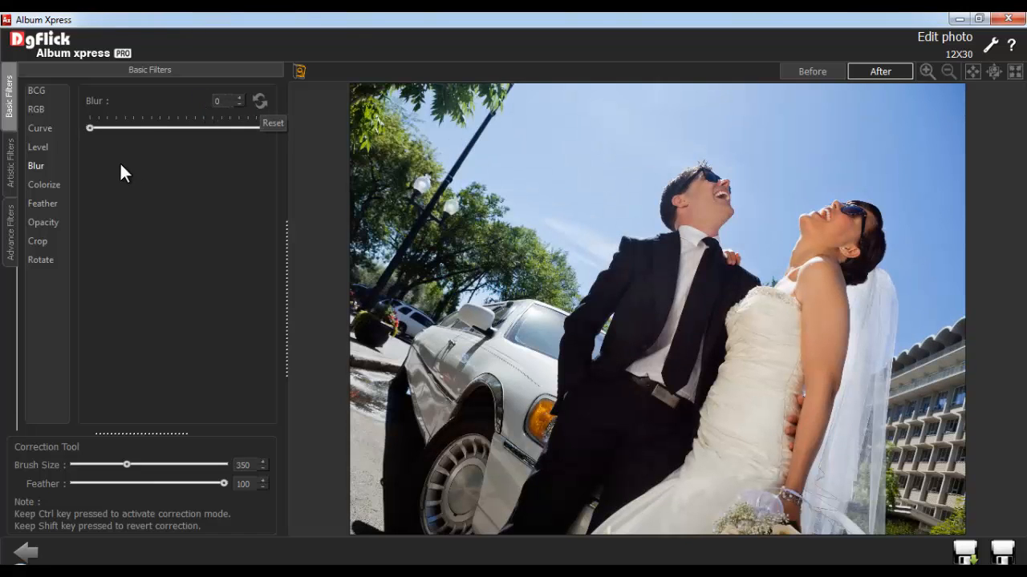
Try colorizing the photo with a color sampled near the upper tree leaves at opacity 50 and level 7, and reset it
{"action": "left_click", "coordinate": [43, 186]}
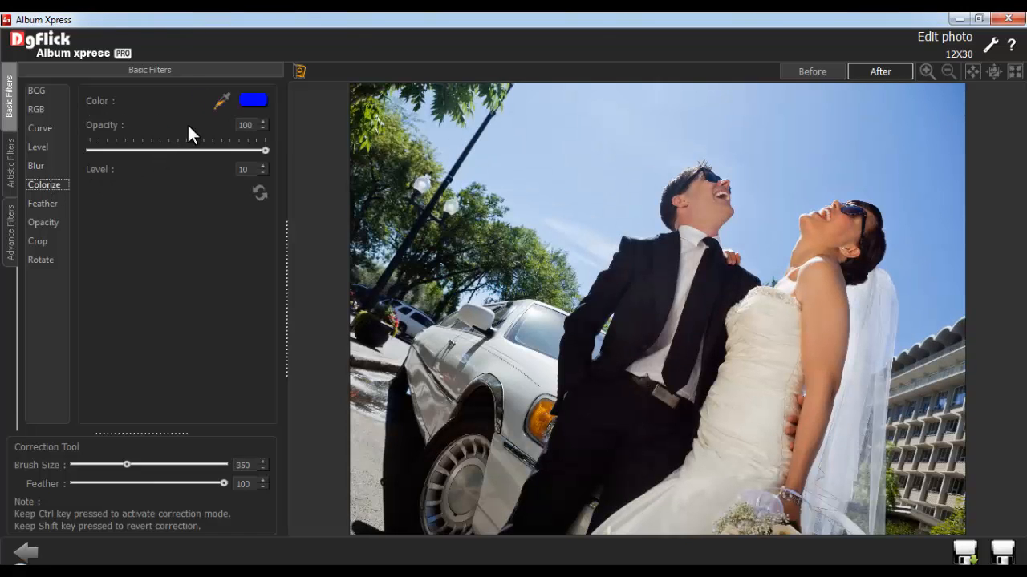
{"action": "left_click", "coordinate": [219, 100]}
{"action": "left_click", "coordinate": [470, 103]}
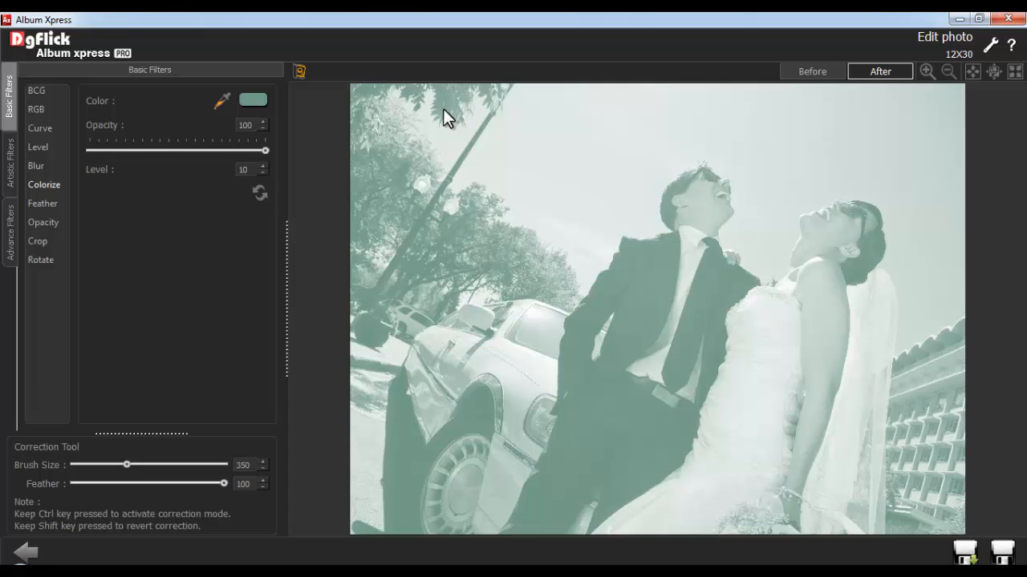
{"action": "double_click", "coordinate": [235, 125]}
{"action": "type", "text": "50"}
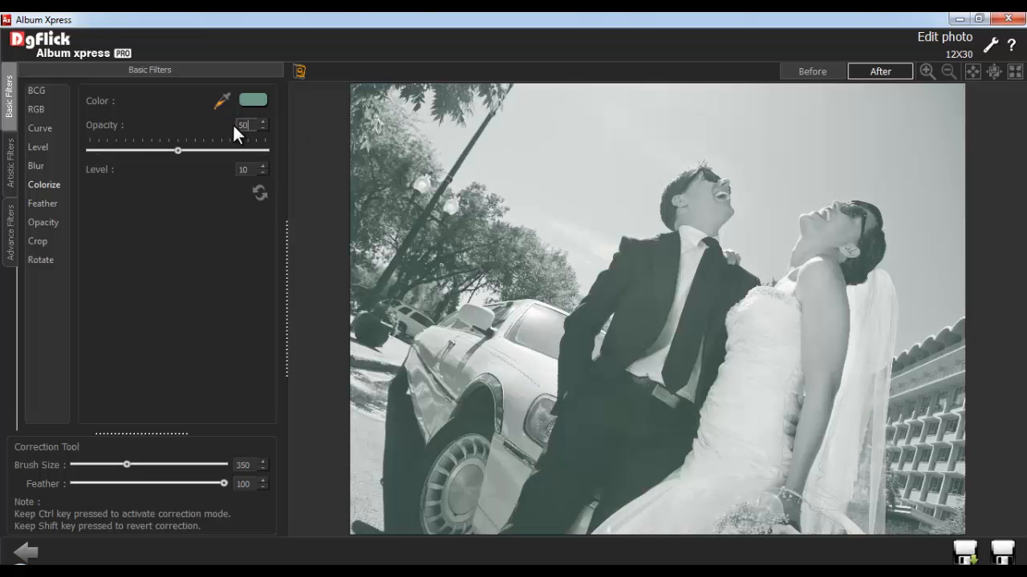
{"action": "left_click", "coordinate": [251, 169]}
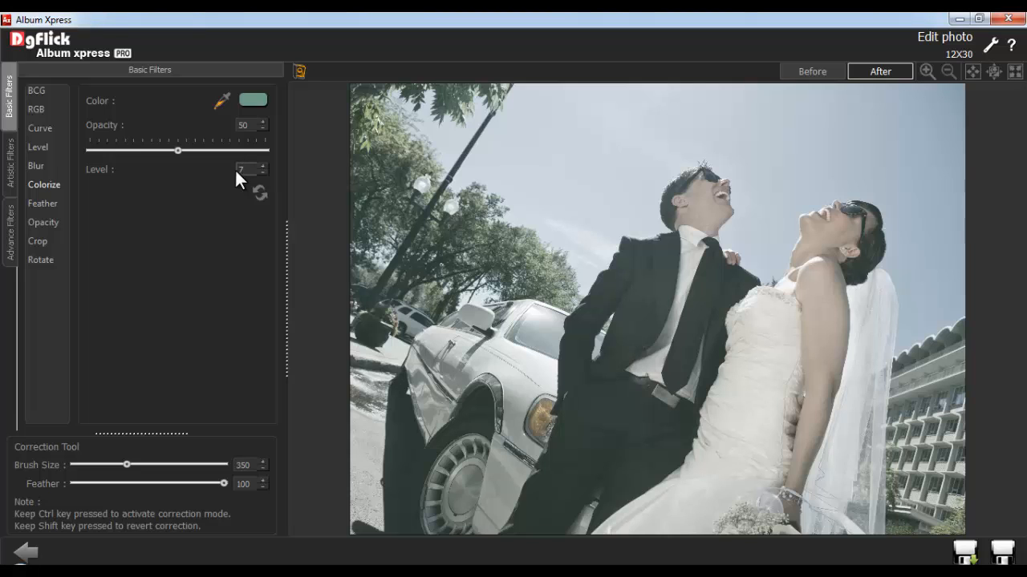
{"action": "left_click", "coordinate": [257, 192]}
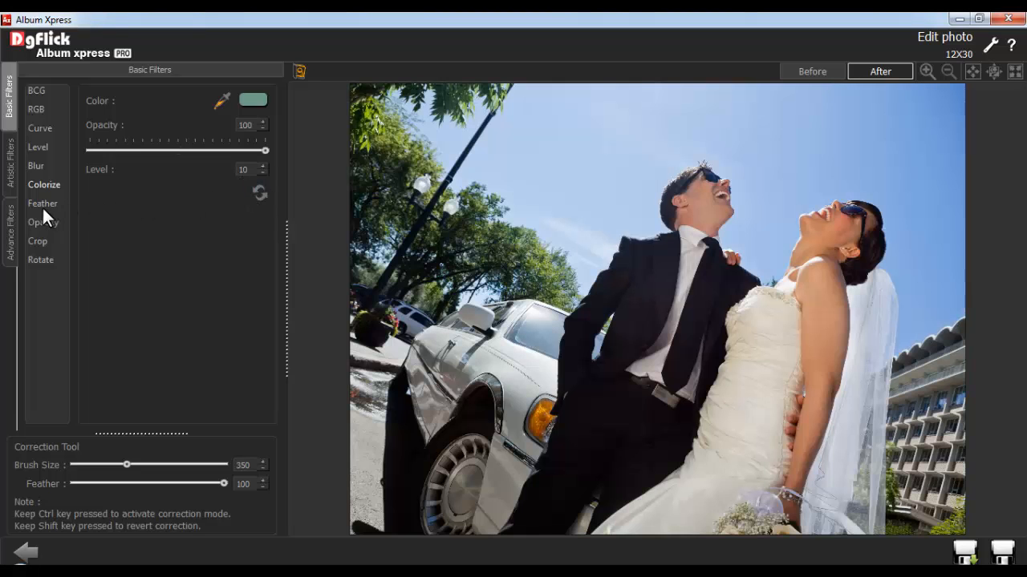
Try a feather of 50 and an opacity of 76 on the photo, resetting each
{"action": "left_click", "coordinate": [42, 204]}
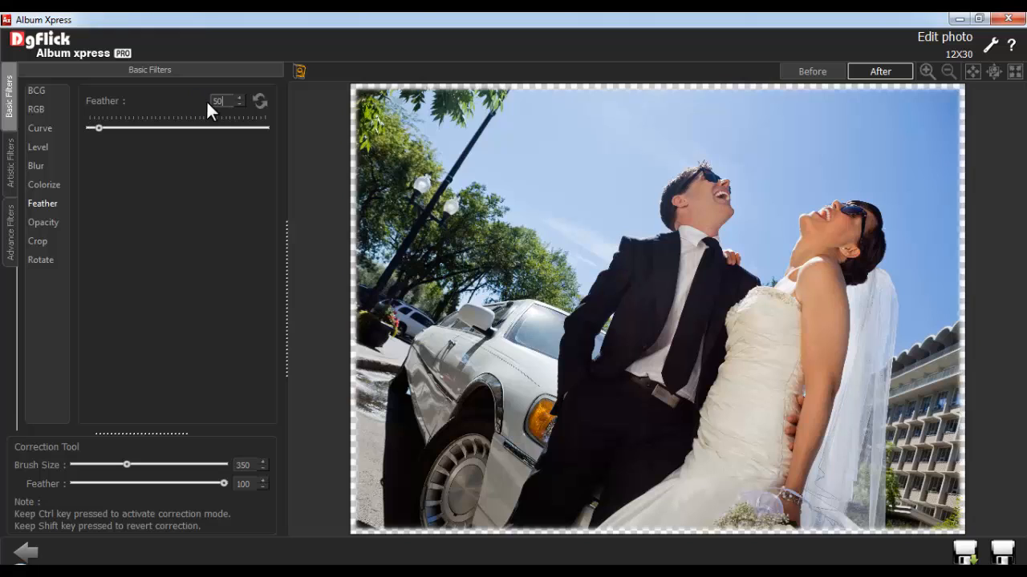
{"action": "left_click", "coordinate": [257, 99]}
{"action": "left_click", "coordinate": [48, 224]}
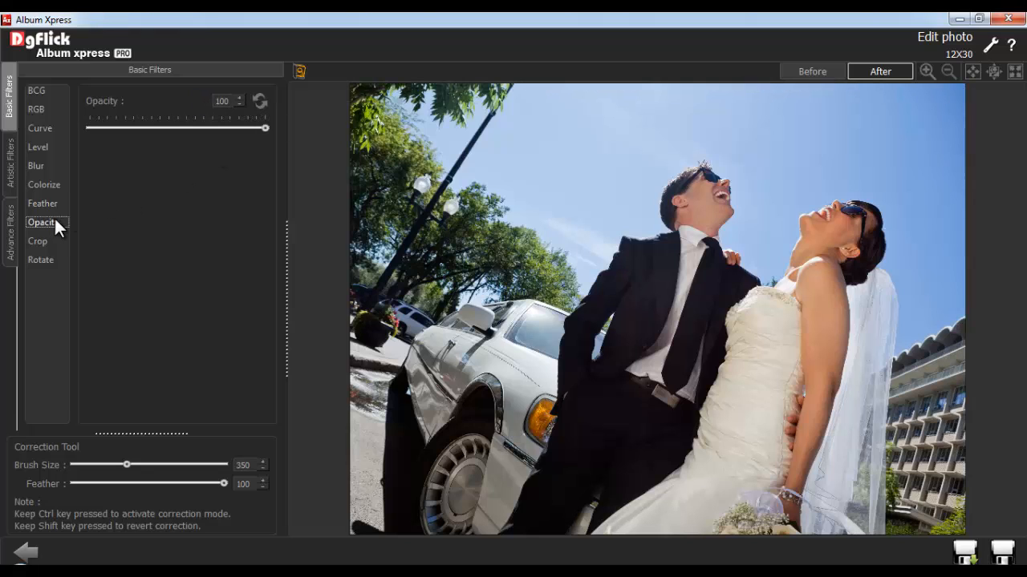
{"action": "left_click_drag", "start_coordinate": [265, 126], "coordinate": [223, 127]}
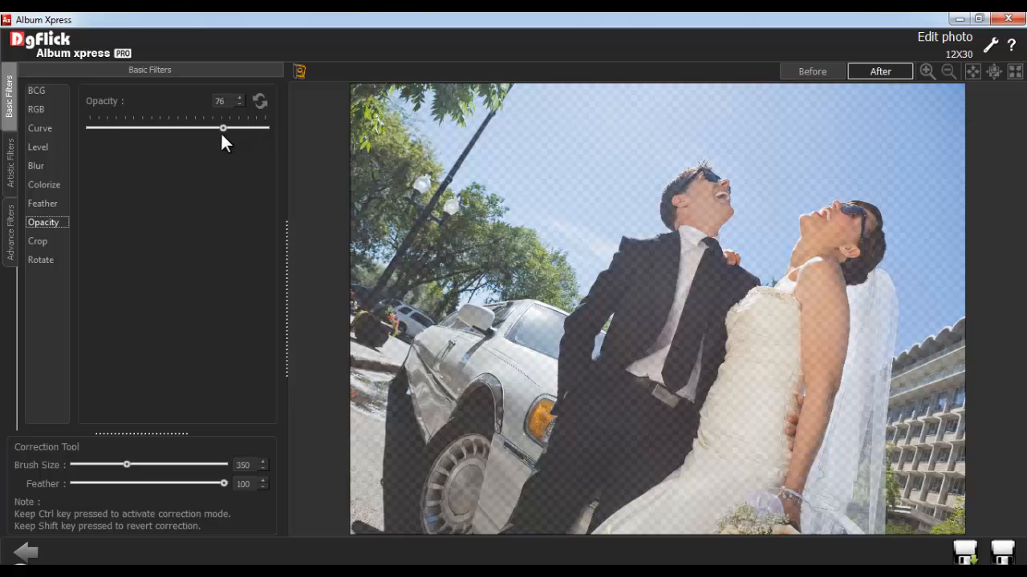
{"action": "left_click", "coordinate": [259, 98]}
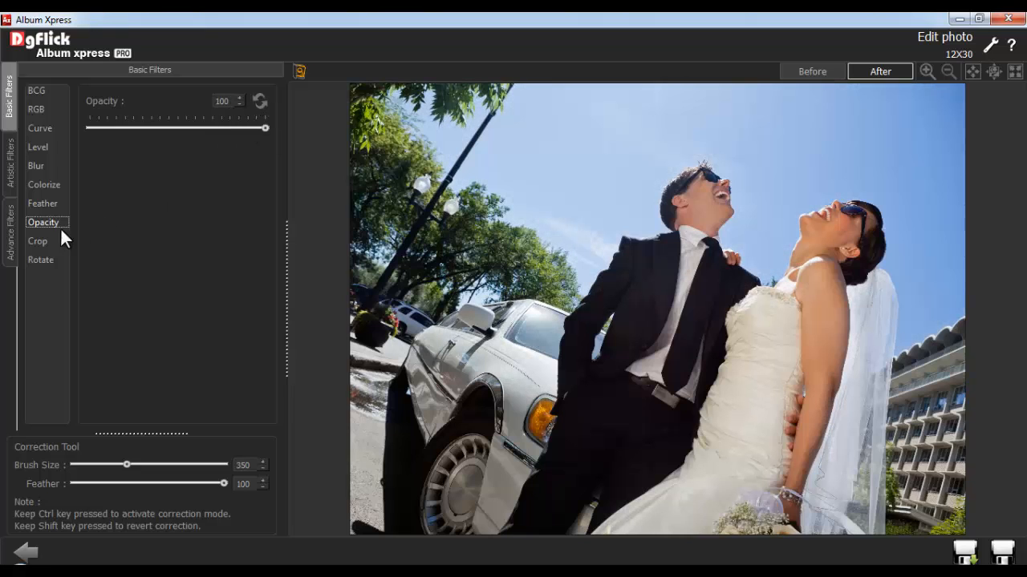
Start cropping the photo with a 5 x 6 landscape aspect ratio
{"action": "left_click", "coordinate": [37, 242]}
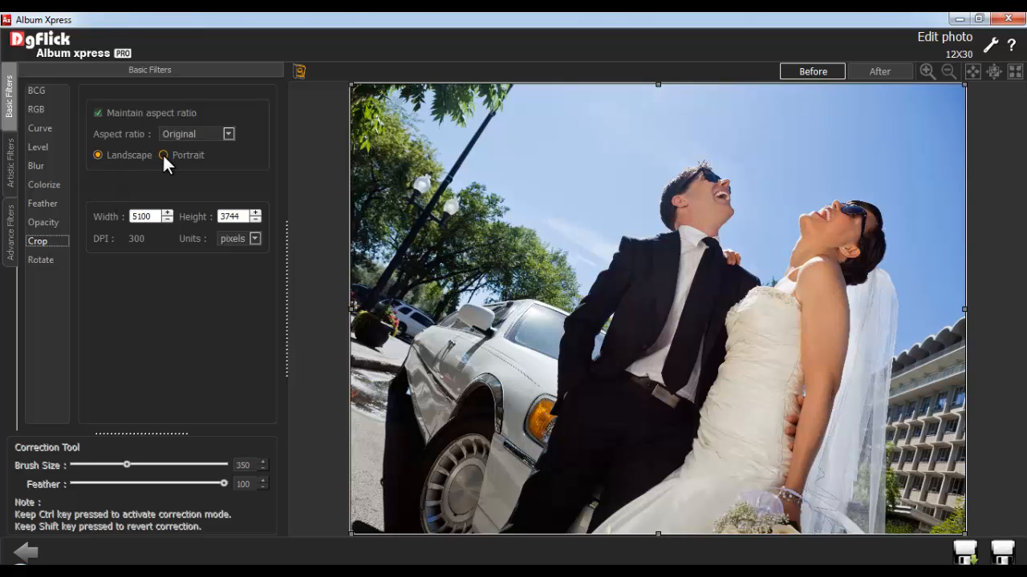
{"action": "left_click", "coordinate": [229, 134]}
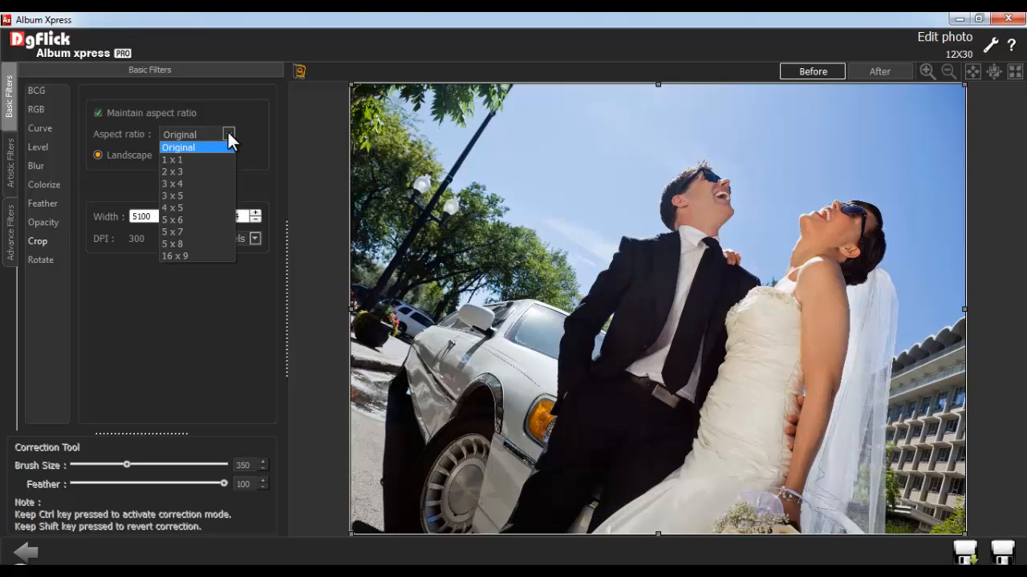
{"action": "left_click", "coordinate": [189, 215]}
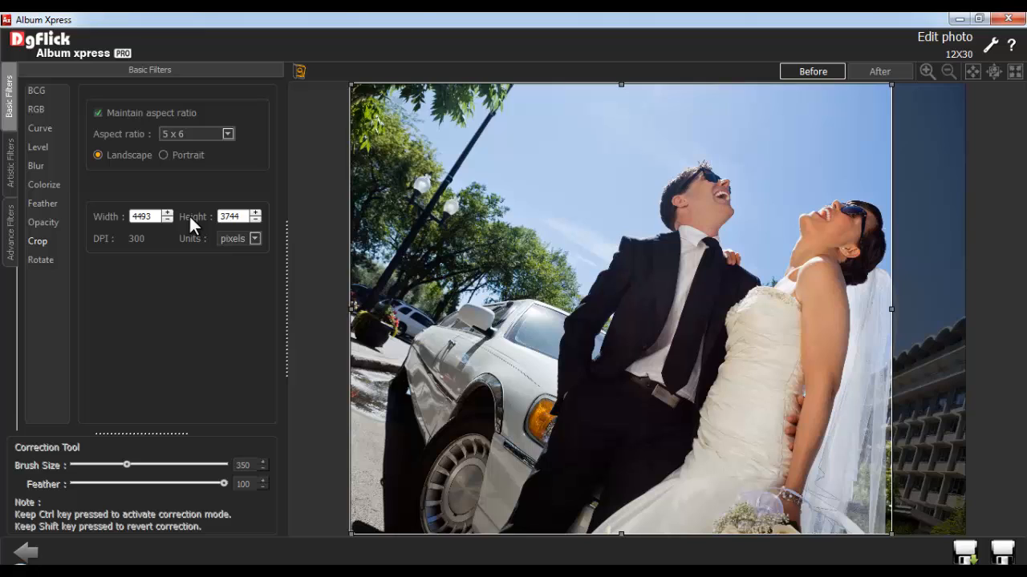
Stop maintaining the aspect ratio, resize the crop frame freely to about 4898 x 2352 pixels, and reset the crop
{"action": "left_click", "coordinate": [98, 113]}
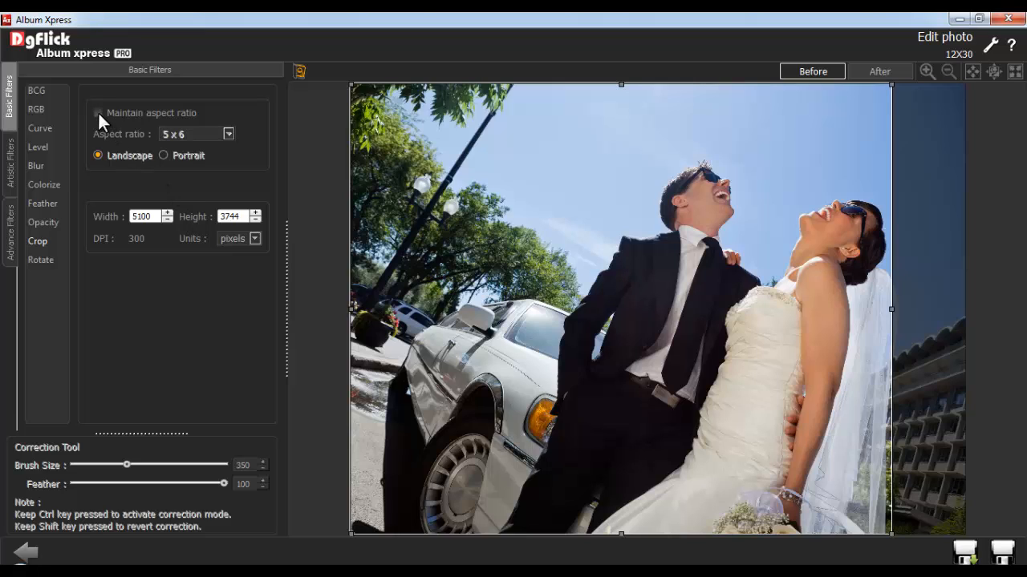
{"action": "mouse_move", "coordinate": [891, 533]}
{"action": "left_mouse_down"}
{"action": "mouse_move", "coordinate": [994, 229]}
{"action": "mouse_move", "coordinate": [988, 202]}
{"action": "left_mouse_up"}
{"action": "left_click_drag", "start_coordinate": [161, 216], "coordinate": [124, 223]}
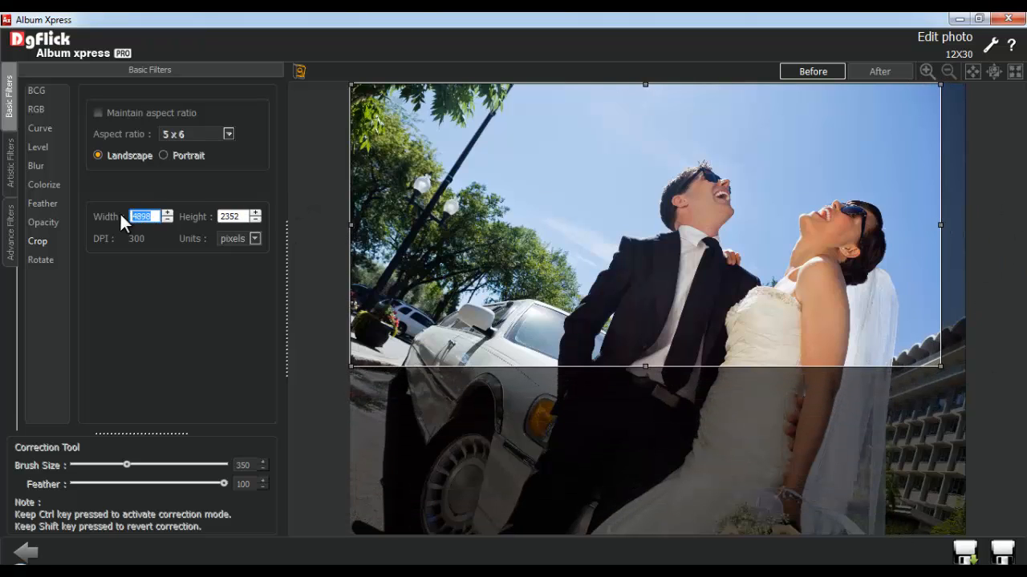
{"action": "left_click_drag", "start_coordinate": [245, 216], "coordinate": [218, 223]}
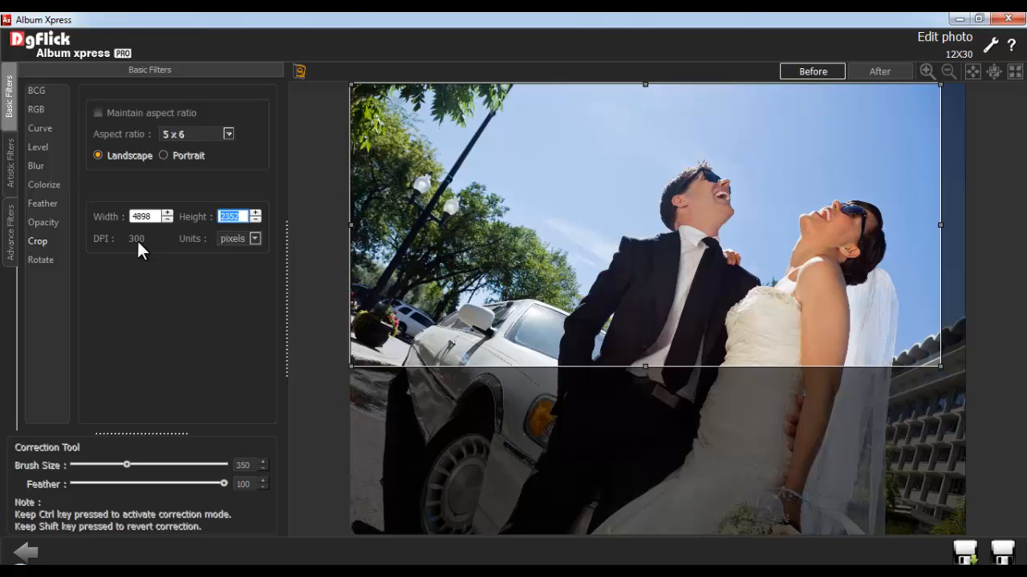
{"action": "left_click", "coordinate": [253, 239]}
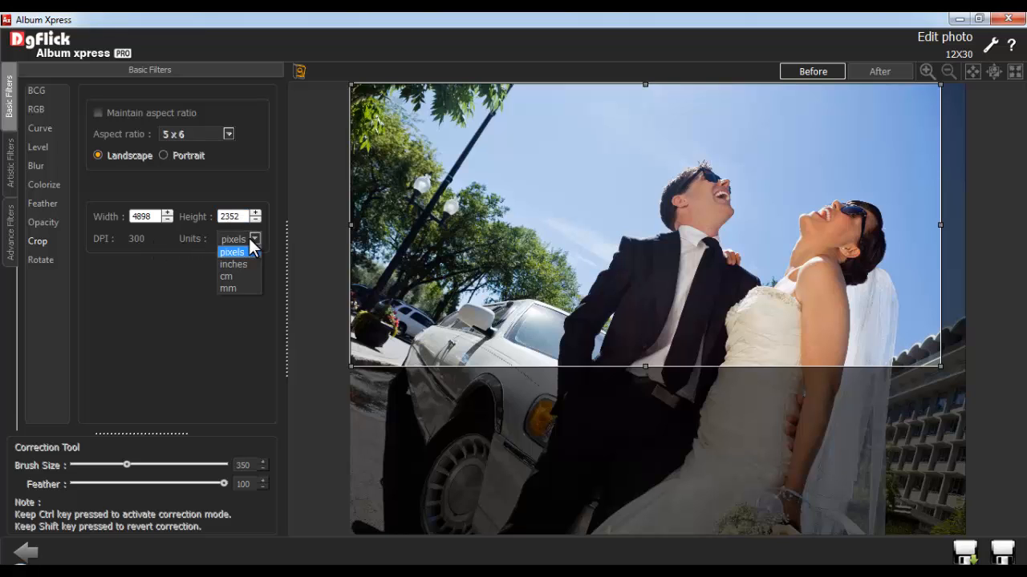
{"action": "left_click", "coordinate": [251, 239]}
{"action": "left_click", "coordinate": [300, 71]}
{"action": "left_click", "coordinate": [468, 308]}
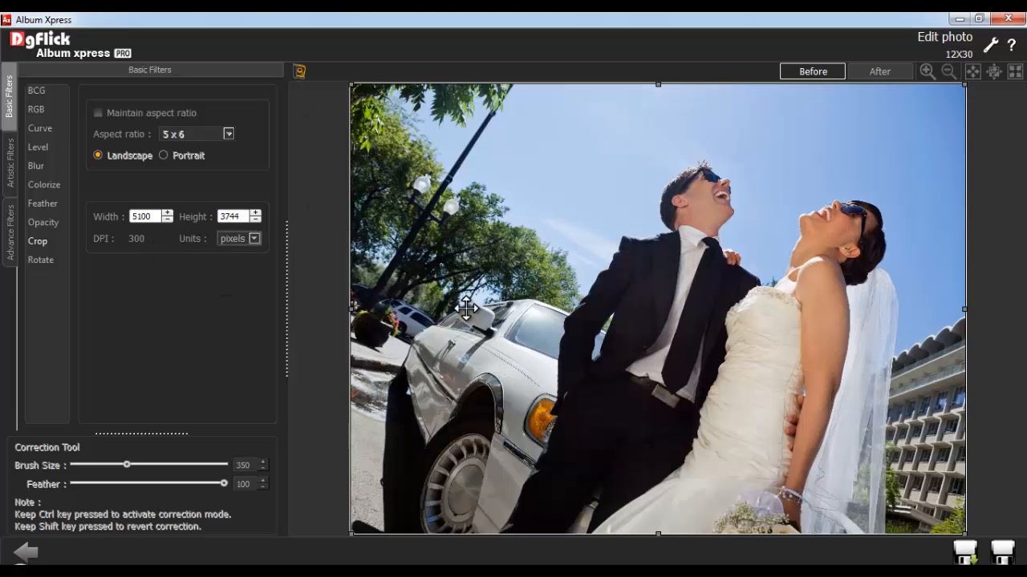
Try rotating the photo to an angle of -10 with the grid hidden, and reset the rotation
{"action": "left_click", "coordinate": [39, 259]}
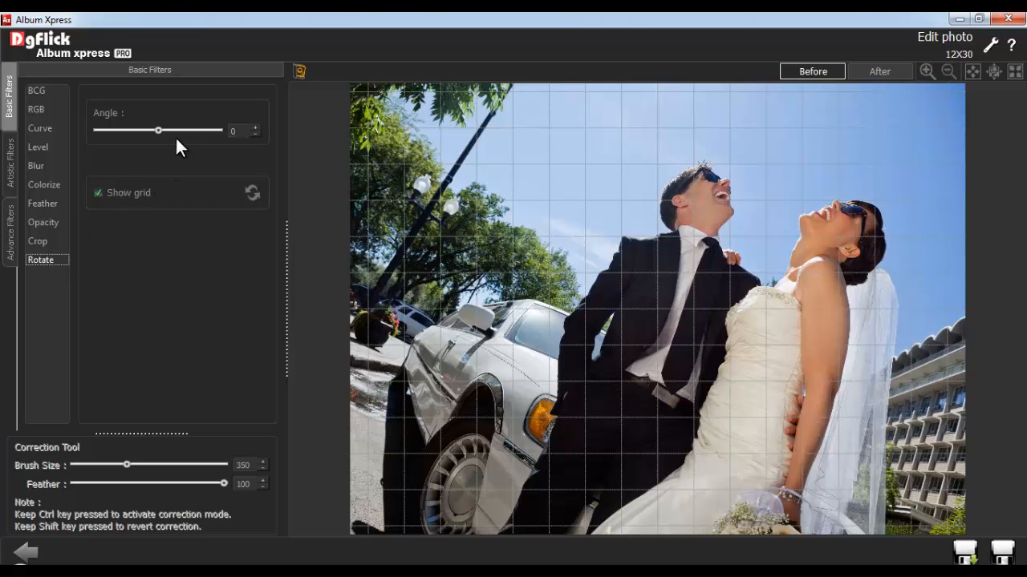
{"action": "left_click_drag", "start_coordinate": [158, 131], "coordinate": [145, 131]}
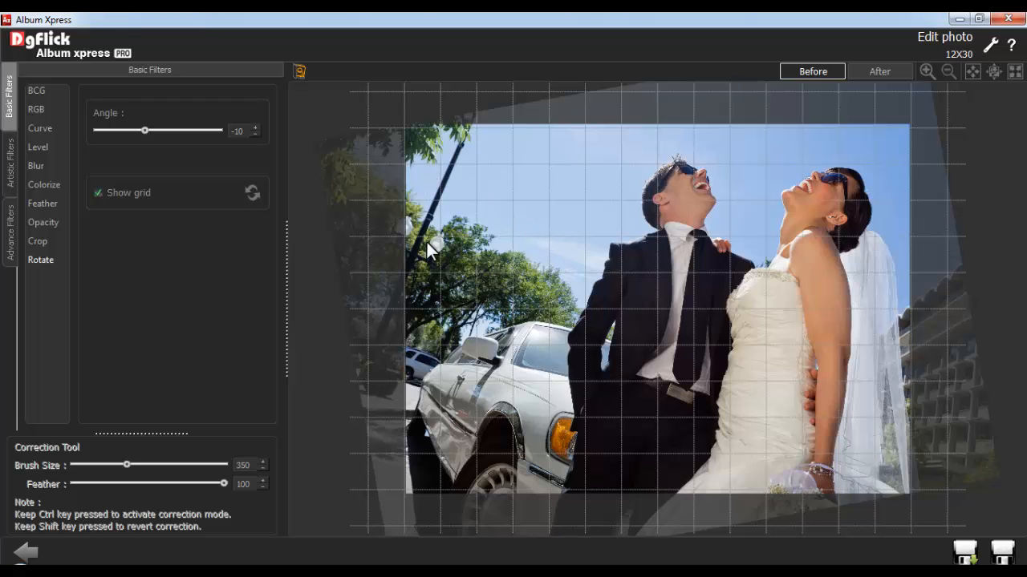
{"action": "left_click", "coordinate": [97, 193]}
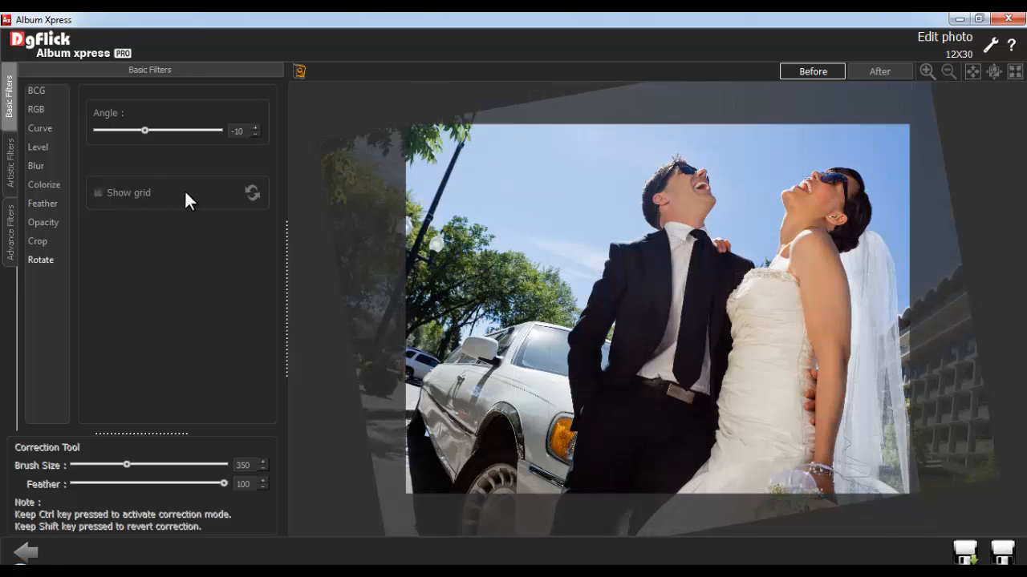
{"action": "left_click", "coordinate": [252, 192]}
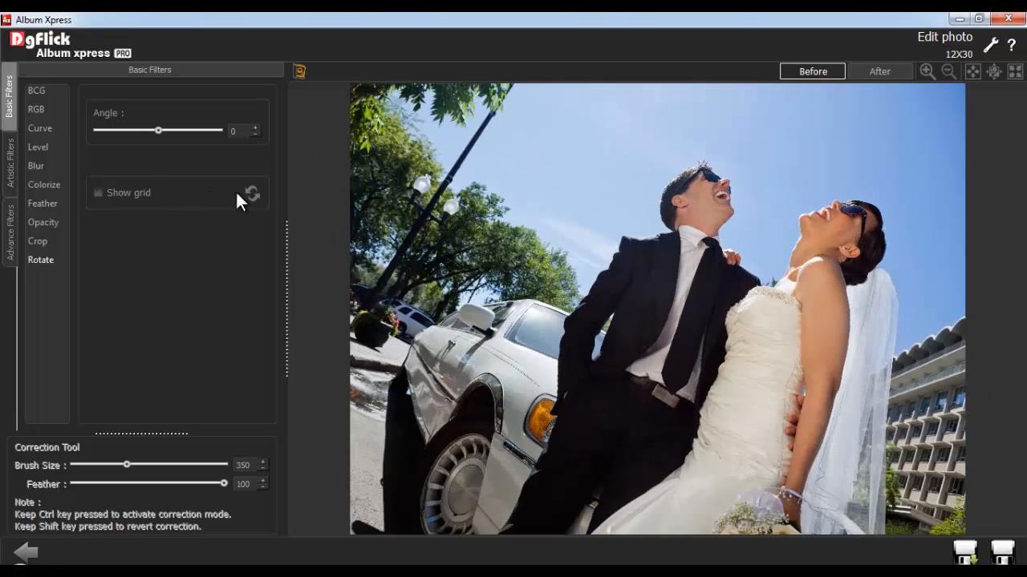
Look through the presets of the artistic filters from Mosaic and Ripple to Sepia and Charcoal Drawing
{"action": "left_click", "coordinate": [10, 162]}
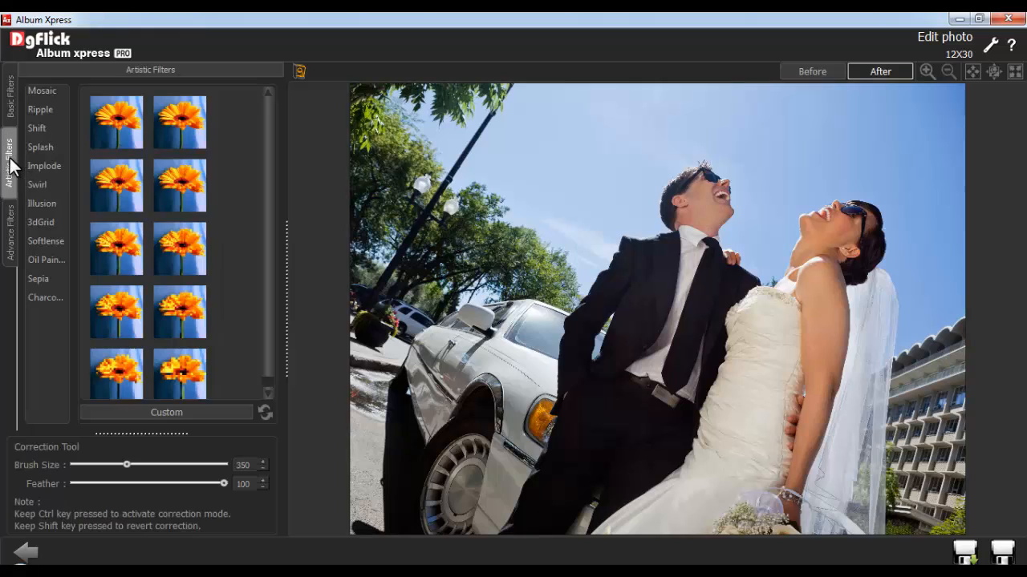
{"action": "left_click", "coordinate": [36, 109]}
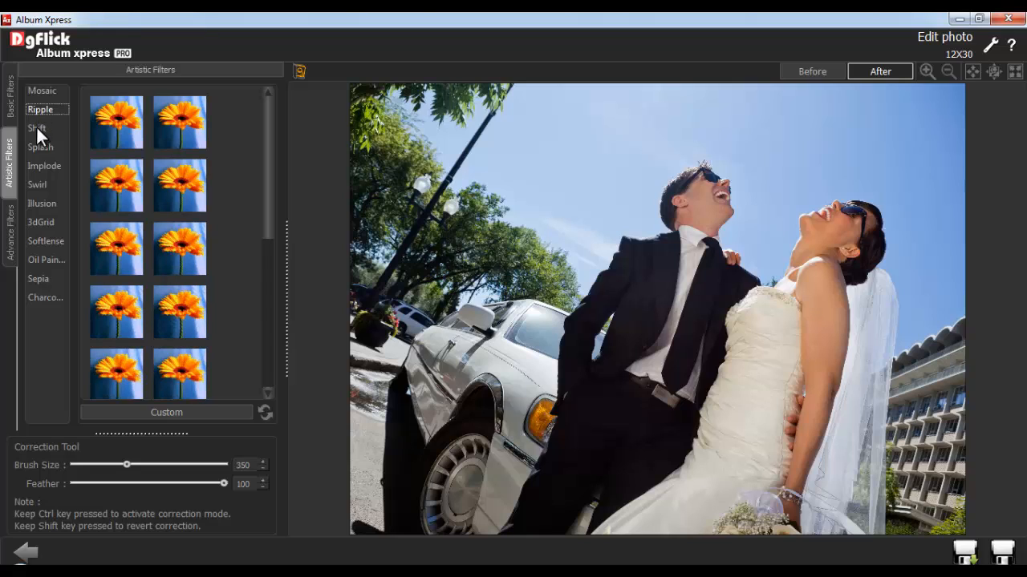
{"action": "left_click", "coordinate": [37, 129]}
{"action": "left_click", "coordinate": [39, 146]}
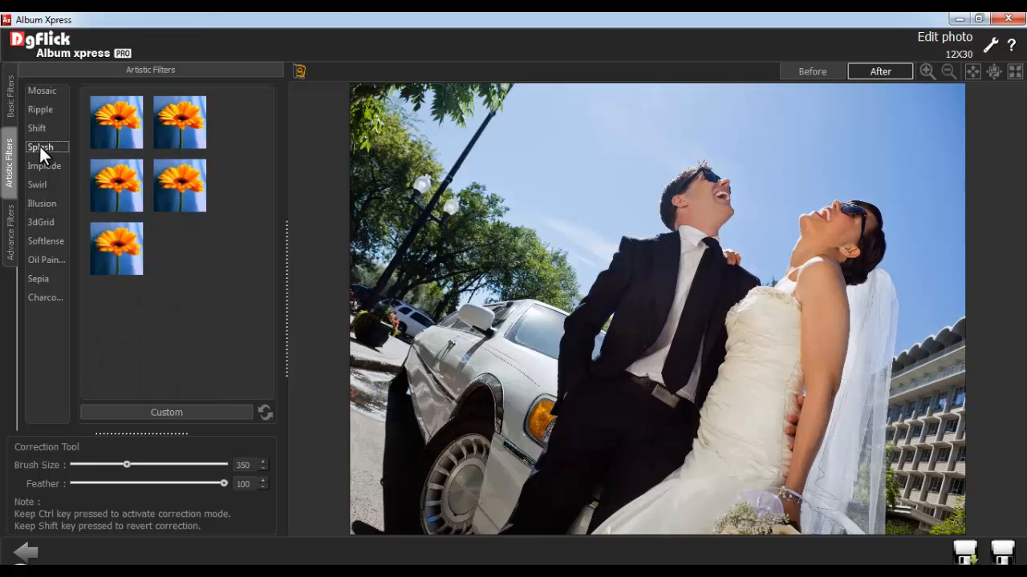
{"action": "left_click", "coordinate": [43, 165]}
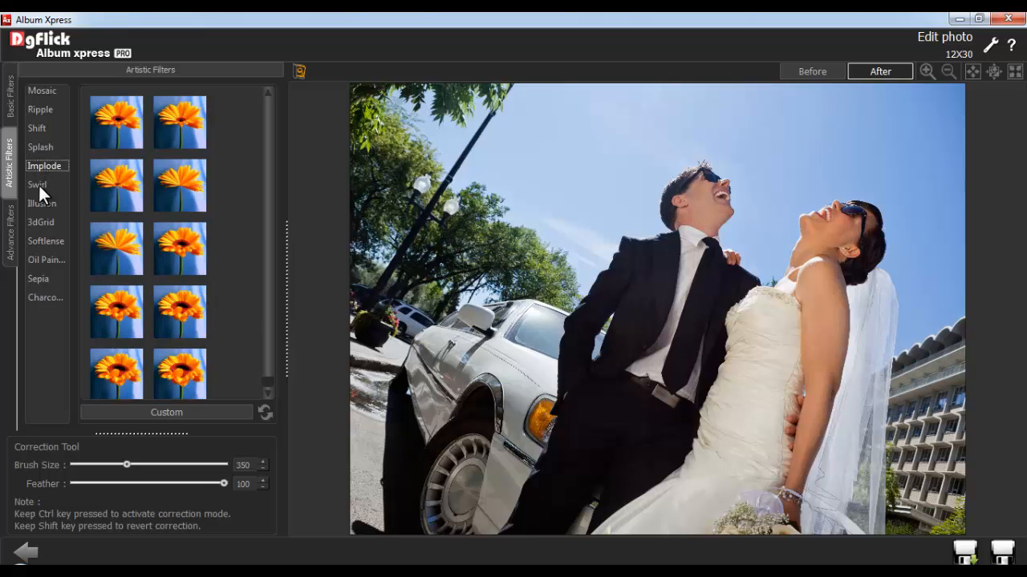
{"action": "left_click", "coordinate": [38, 184]}
{"action": "left_click", "coordinate": [39, 205]}
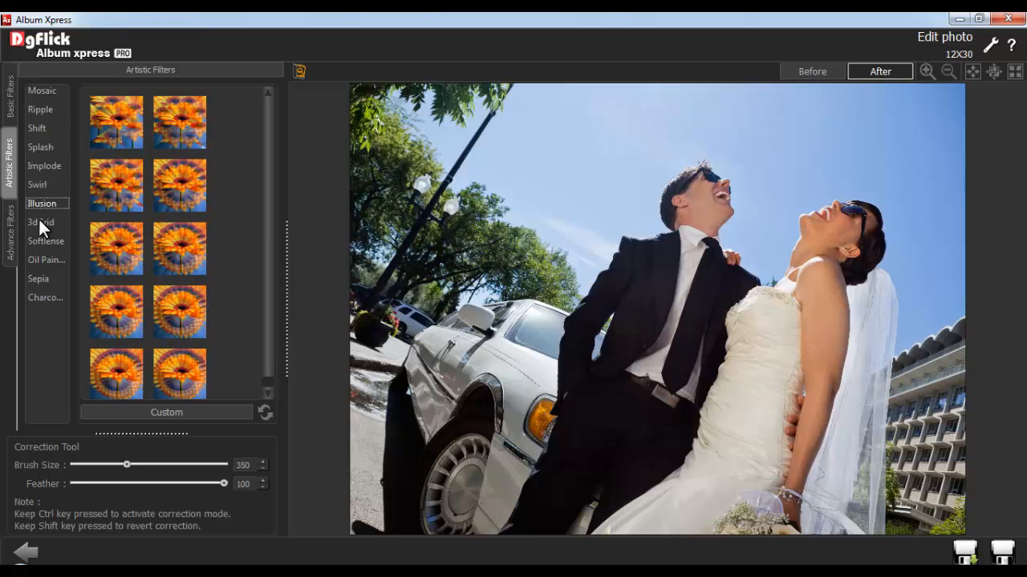
{"action": "left_click", "coordinate": [41, 222]}
{"action": "left_click", "coordinate": [45, 242]}
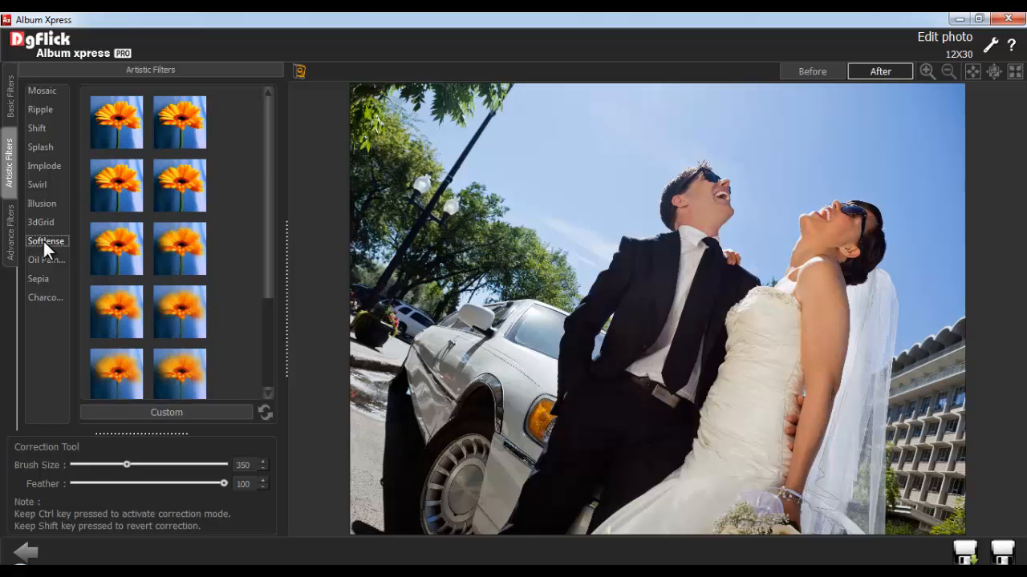
{"action": "left_click", "coordinate": [46, 261]}
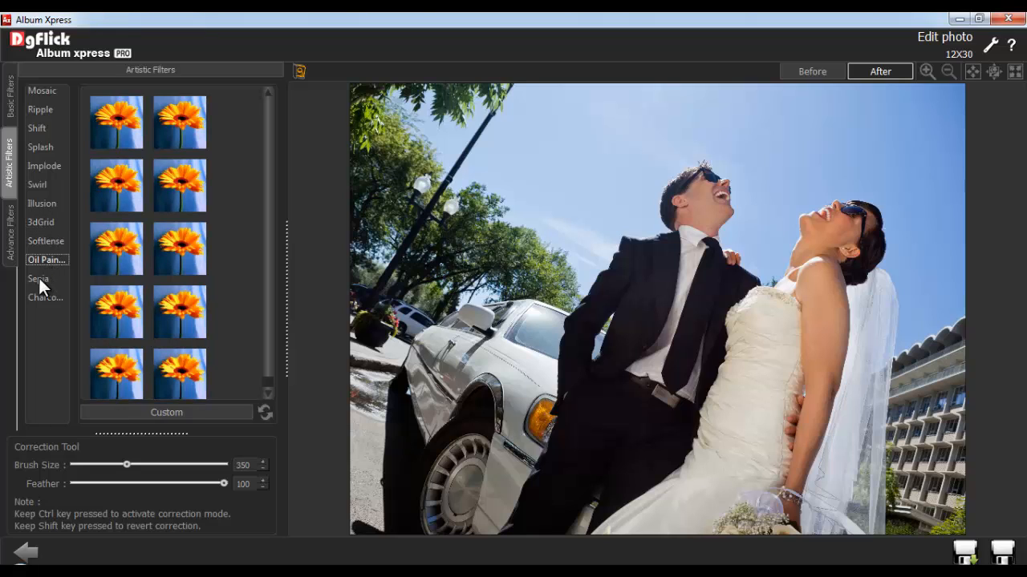
{"action": "left_click", "coordinate": [39, 278]}
{"action": "left_click", "coordinate": [44, 297]}
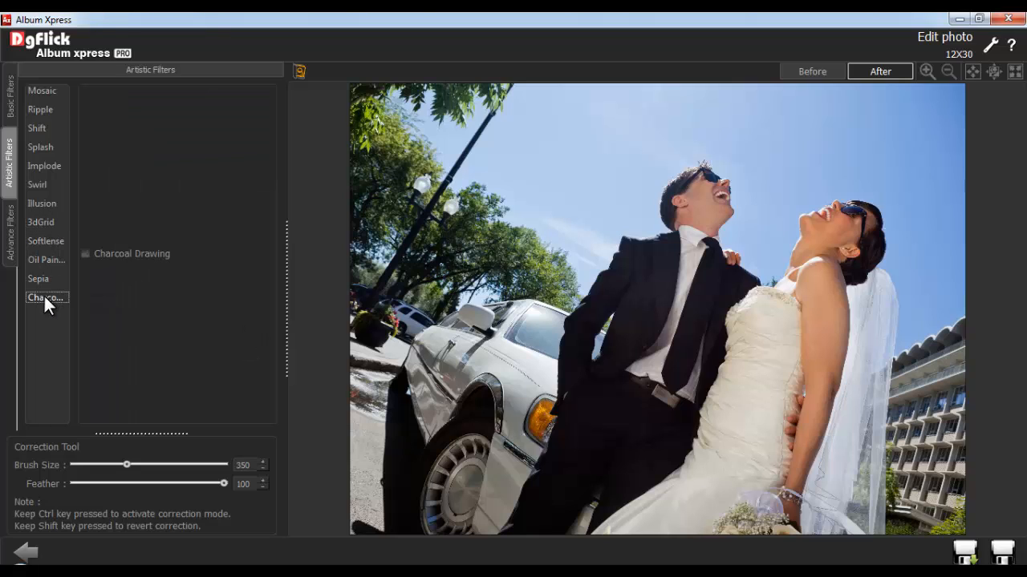
Try the Sepia filter on the photo and reload the original image
{"action": "left_click", "coordinate": [37, 278]}
{"action": "left_click", "coordinate": [85, 253]}
{"action": "left_click", "coordinate": [299, 72]}
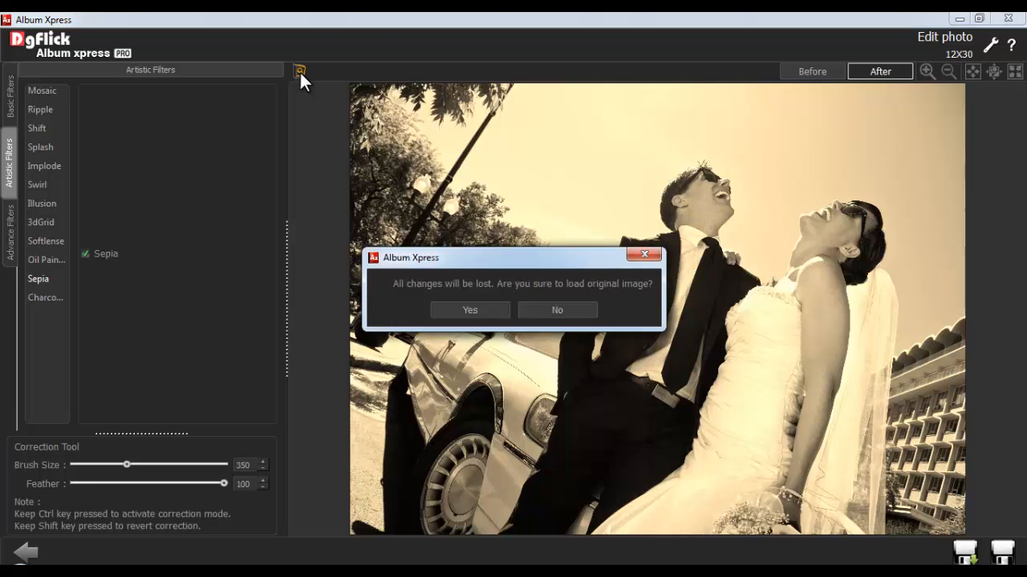
{"action": "left_click", "coordinate": [471, 307]}
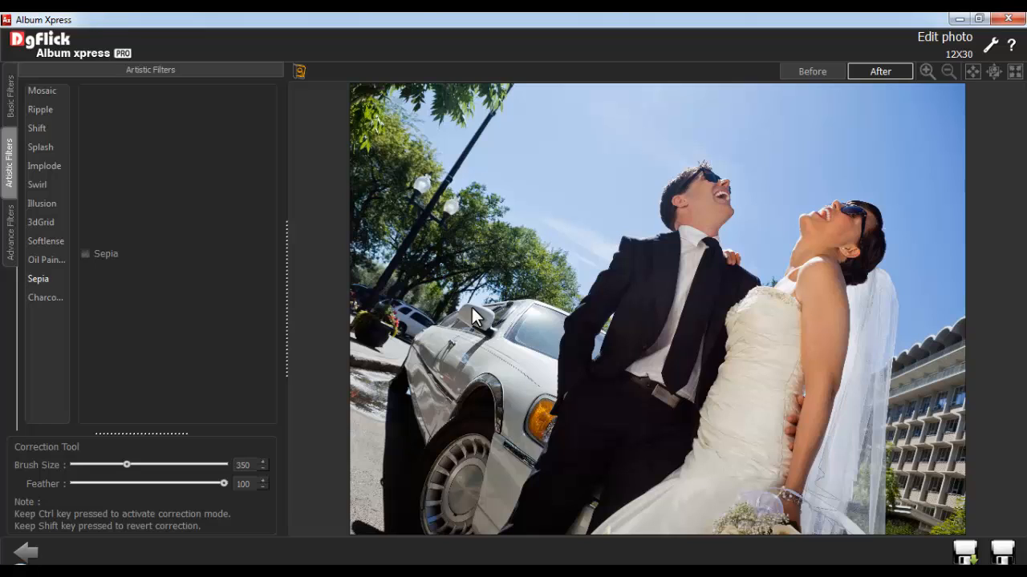
Import all the .8bf files from the Photoshop plugins folder as advanced filters
{"action": "left_click", "coordinate": [12, 243]}
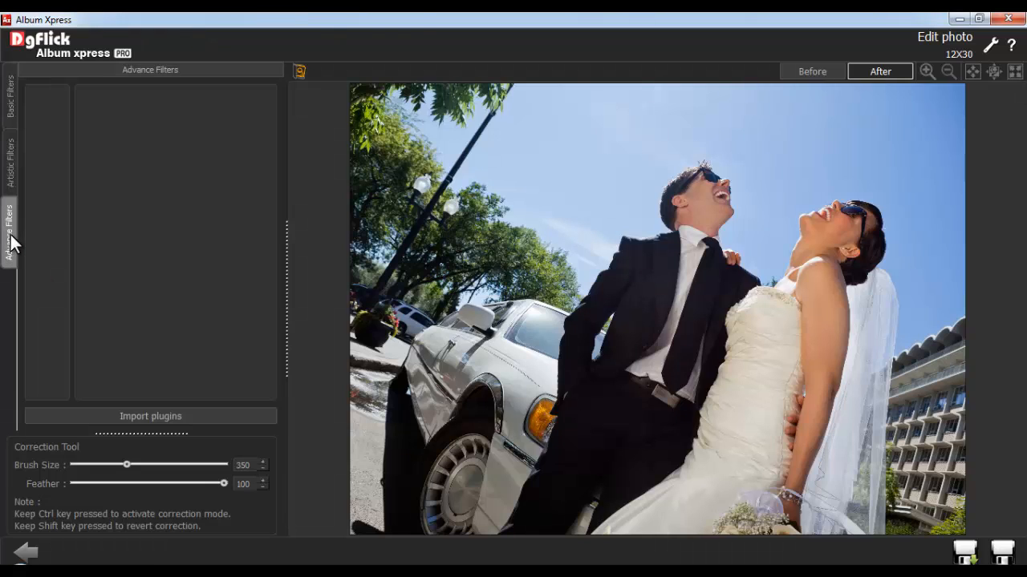
{"action": "left_click", "coordinate": [142, 412]}
{"action": "double_click", "coordinate": [172, 354]}
{"action": "left_click", "coordinate": [198, 147]}
{"action": "key", "text": "ctrl+a"}
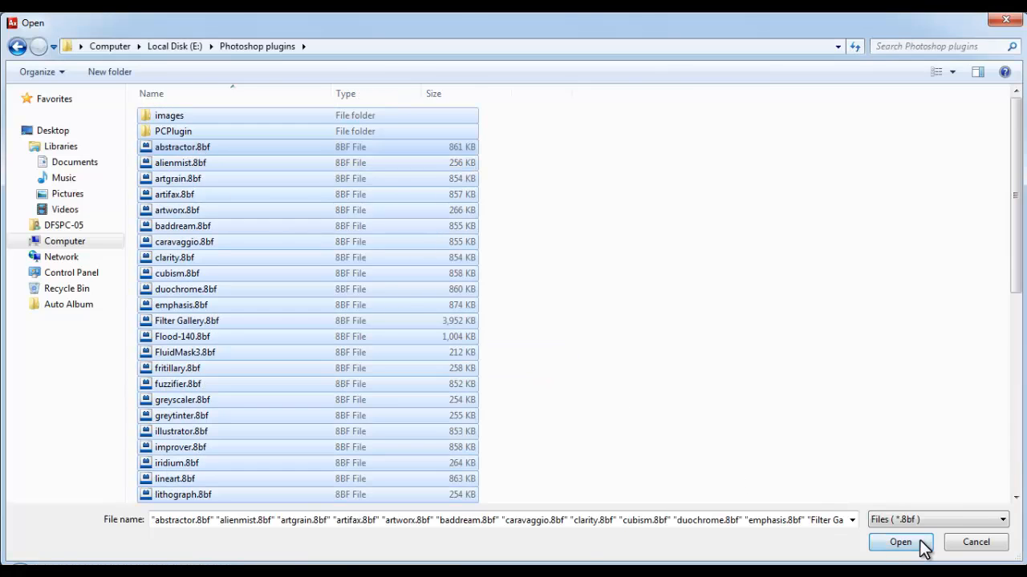
{"action": "left_click", "coordinate": [900, 542]}
Try the xero Bad Dream filter with its default settings on the photo and reload the original image
{"action": "left_click", "coordinate": [124, 166]}
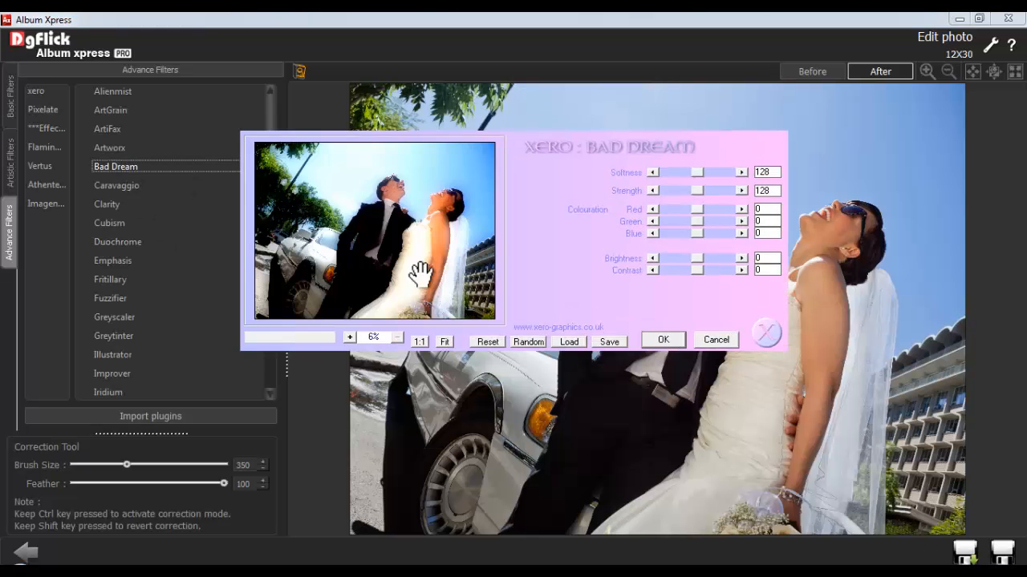
{"action": "left_click", "coordinate": [660, 337]}
{"action": "left_click", "coordinate": [298, 71]}
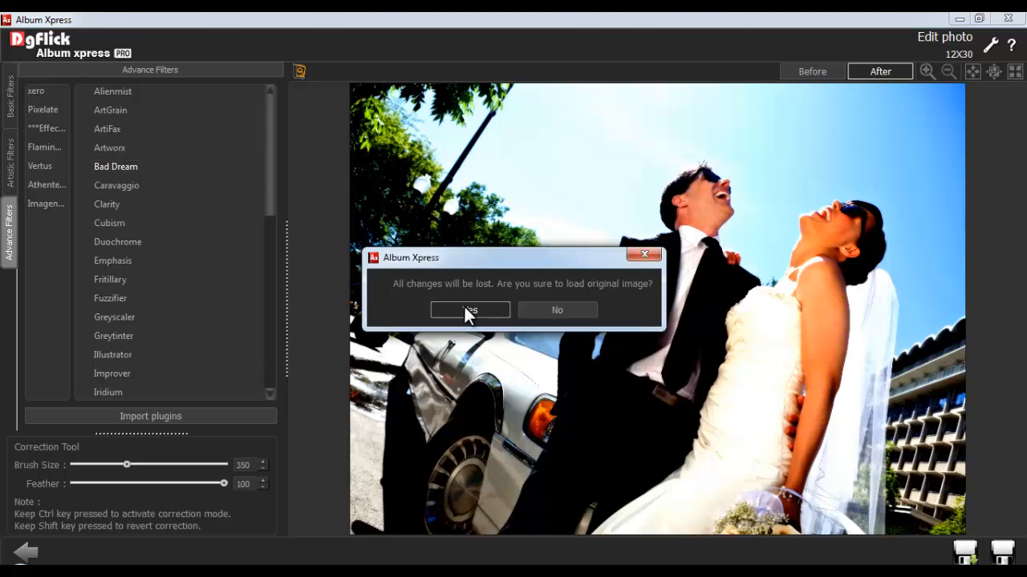
{"action": "left_click", "coordinate": [464, 311]}
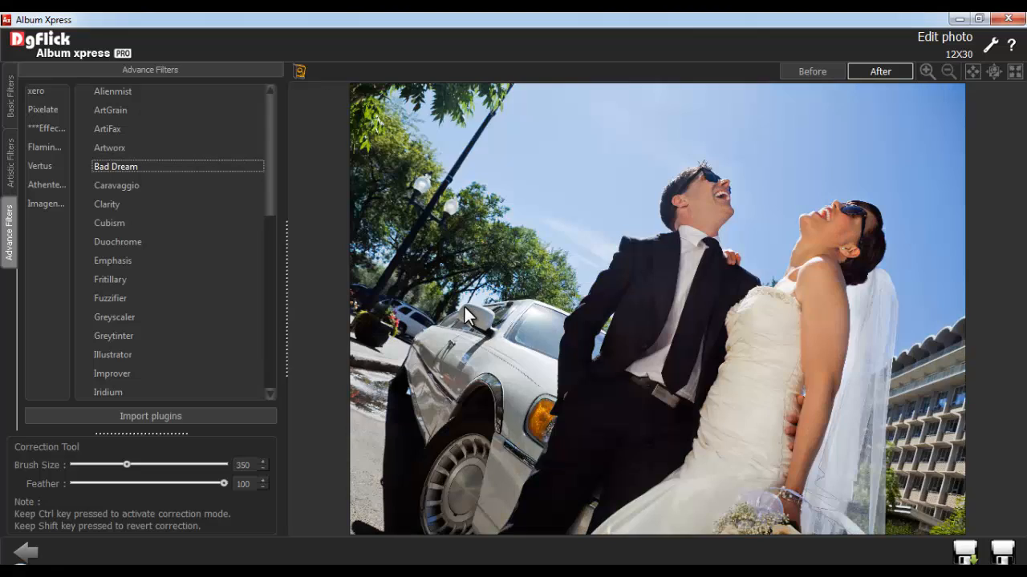
Save the photo as a copy named A-11-copy2 and return to the album design
{"action": "left_click", "coordinate": [967, 557]}
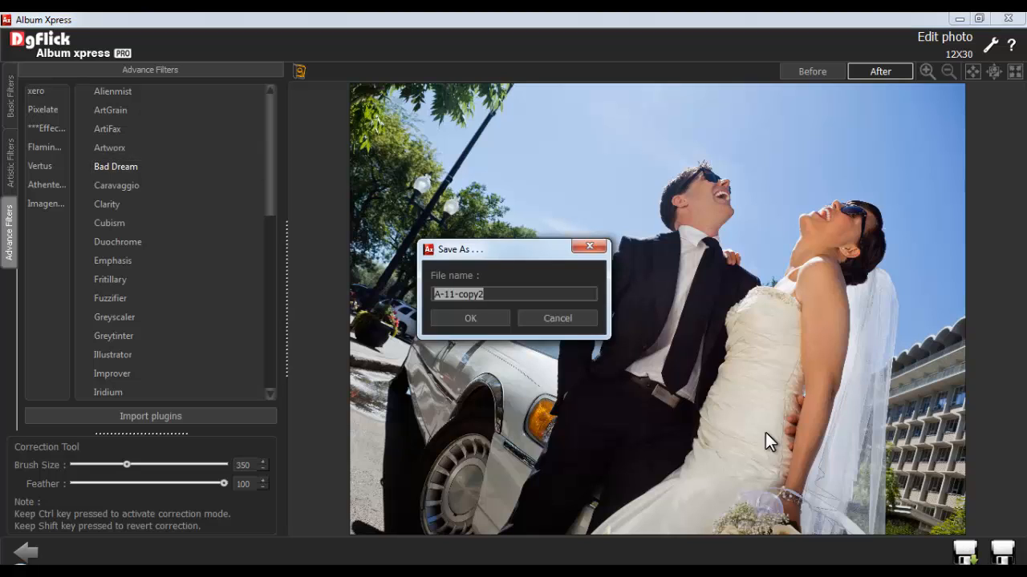
{"action": "left_click_drag", "start_coordinate": [503, 294], "coordinate": [422, 295]}
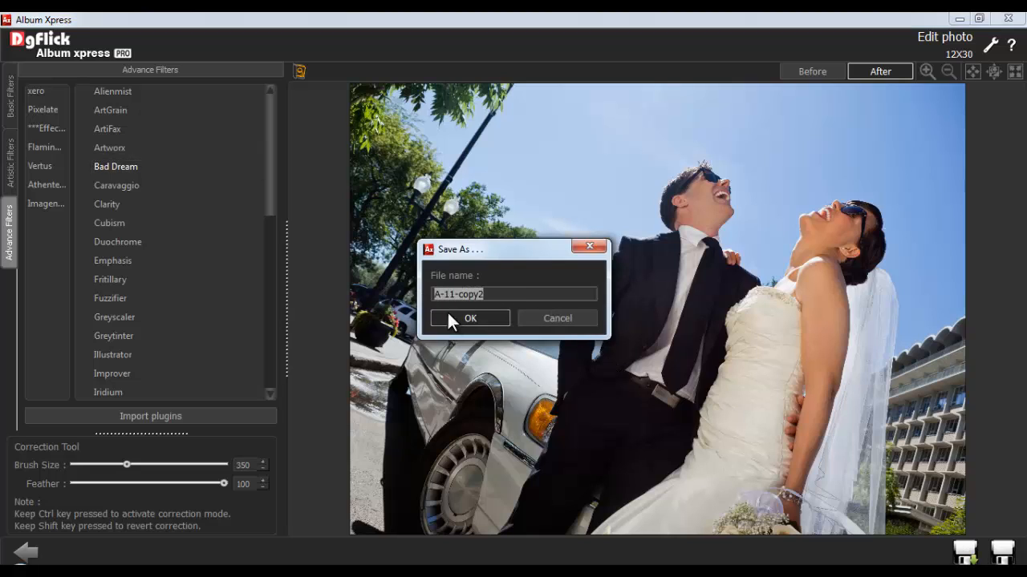
{"action": "left_click", "coordinate": [472, 317]}
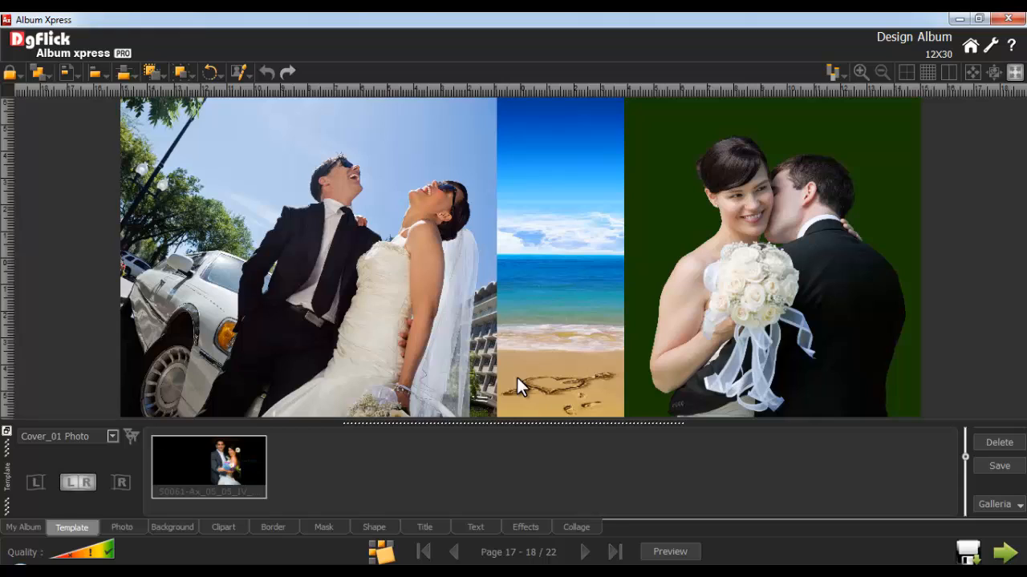
Open the photo of the couple beside the car in Lasso and trace a cutout path around the couple
{"action": "left_click", "coordinate": [367, 280]}
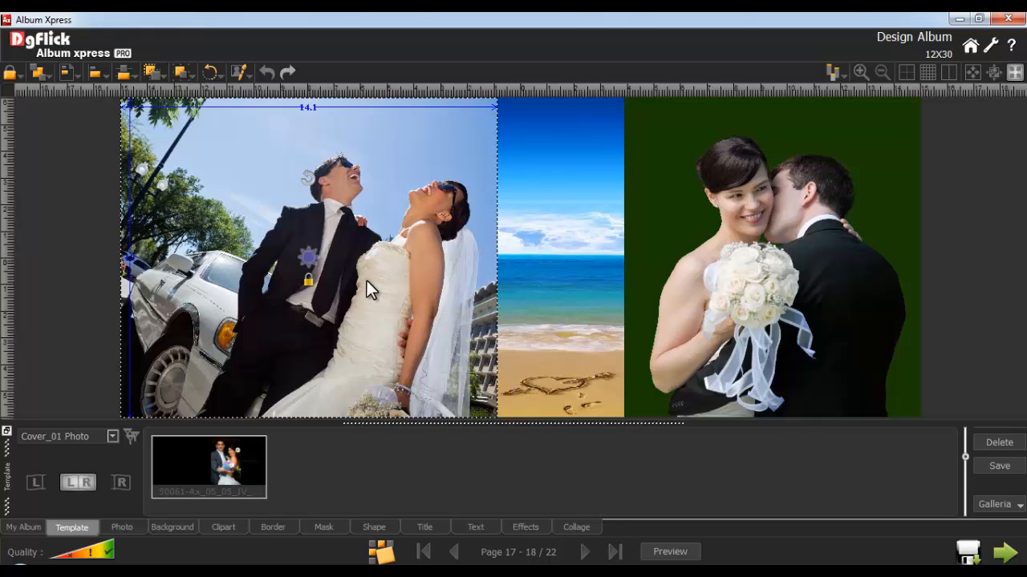
{"action": "left_click", "coordinate": [244, 69]}
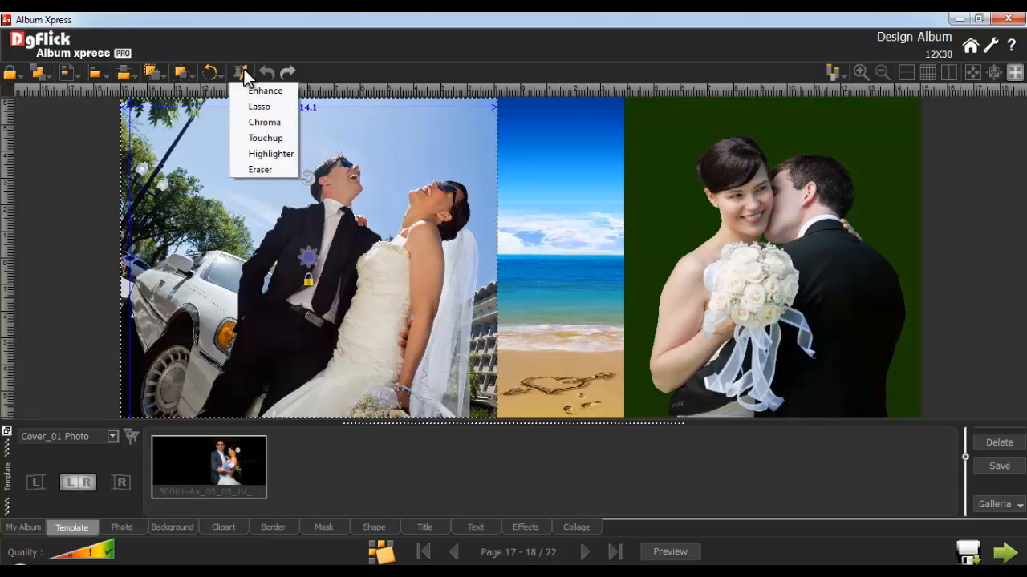
{"action": "left_click", "coordinate": [257, 105]}
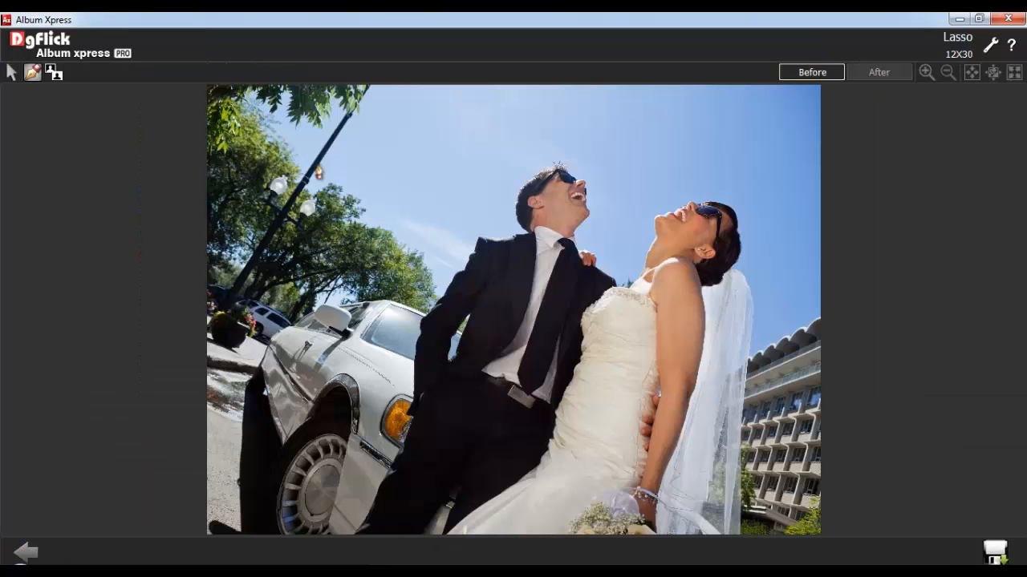
{"action": "scroll", "coordinate": [401, 442], "scroll_direction": "up", "scroll_amount": 5}
{"action": "mouse_move", "coordinate": [433, 535]}
{"action": "left_mouse_down"}
{"action": "mouse_move", "coordinate": [364, 405]}
{"action": "mouse_move", "coordinate": [350, 340]}
{"action": "mouse_move", "coordinate": [438, 320]}
{"action": "mouse_move", "coordinate": [556, 403]}
{"action": "mouse_move", "coordinate": [622, 173]}
{"action": "mouse_move", "coordinate": [726, 253]}
{"action": "mouse_move", "coordinate": [691, 396]}
{"action": "mouse_move", "coordinate": [762, 520]}
{"action": "mouse_move", "coordinate": [600, 319]}
{"action": "mouse_move", "coordinate": [626, 297]}
{"action": "mouse_move", "coordinate": [738, 310]}
{"action": "mouse_move", "coordinate": [269, 521]}
{"action": "left_mouse_up"}
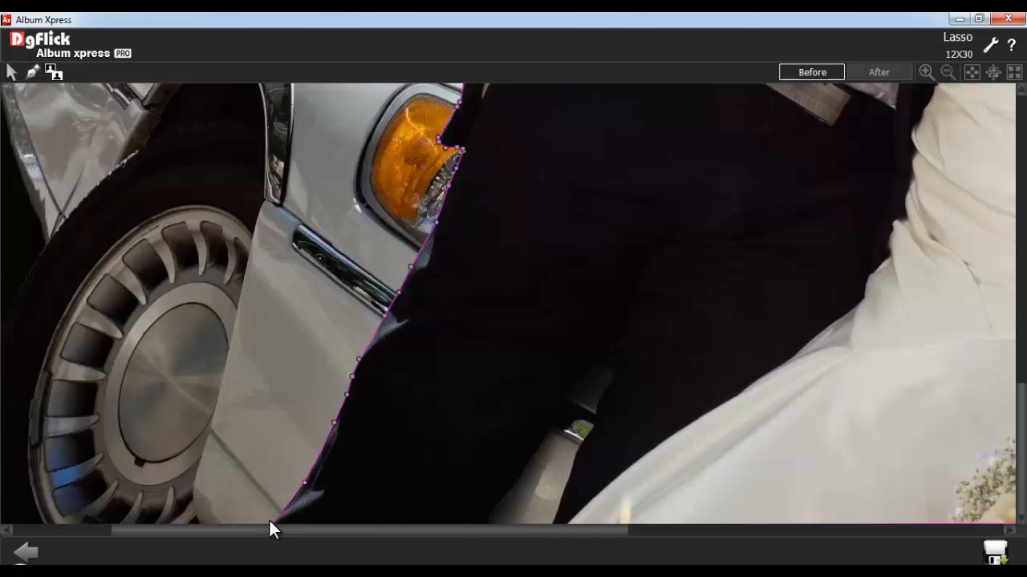
Invert the inner path in the gap beside the groom's arm and preview the couple's cutout
{"action": "left_click", "coordinate": [972, 71]}
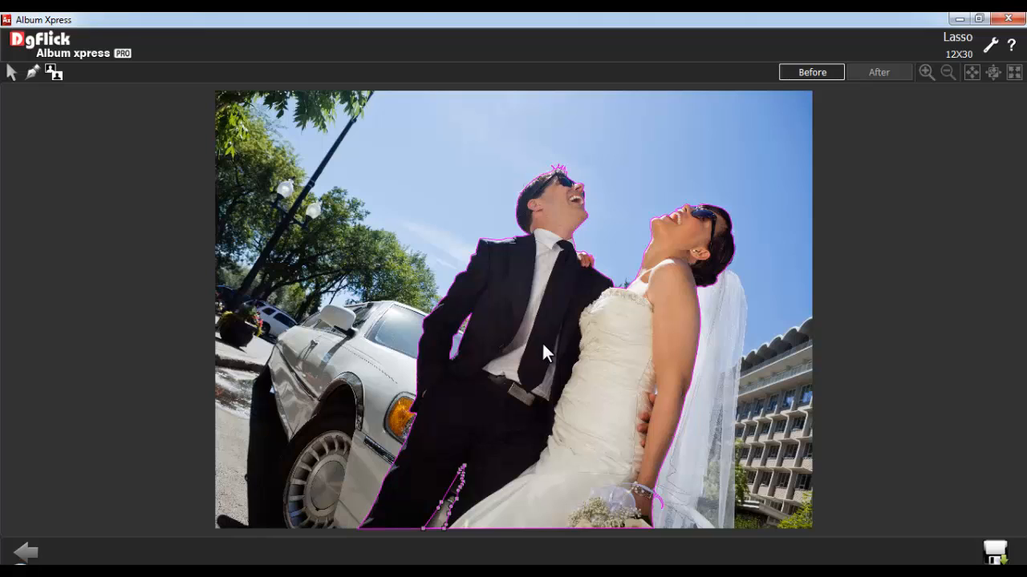
{"action": "left_click", "coordinate": [458, 334]}
{"action": "left_click", "coordinate": [52, 72]}
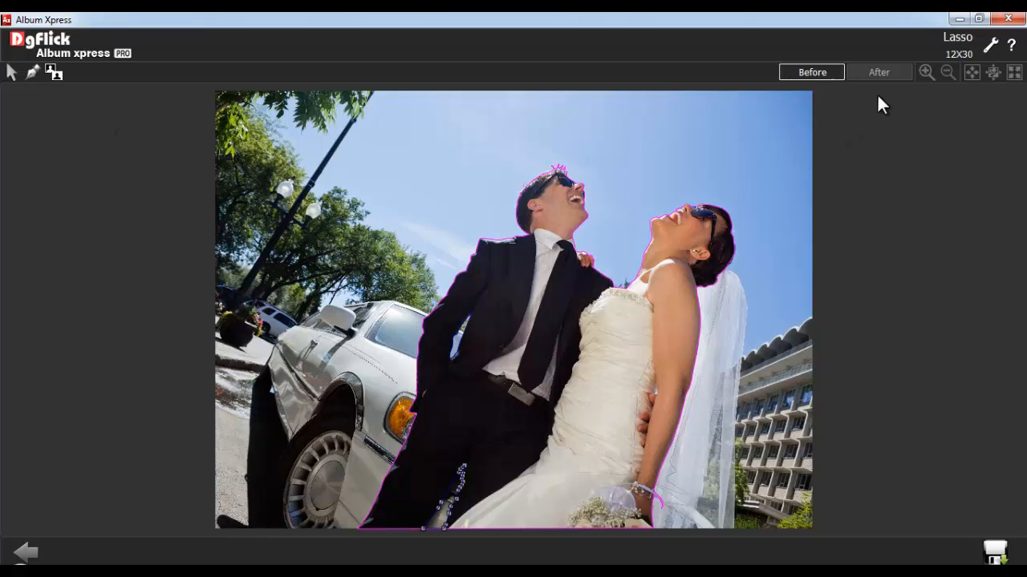
{"action": "left_click", "coordinate": [879, 73]}
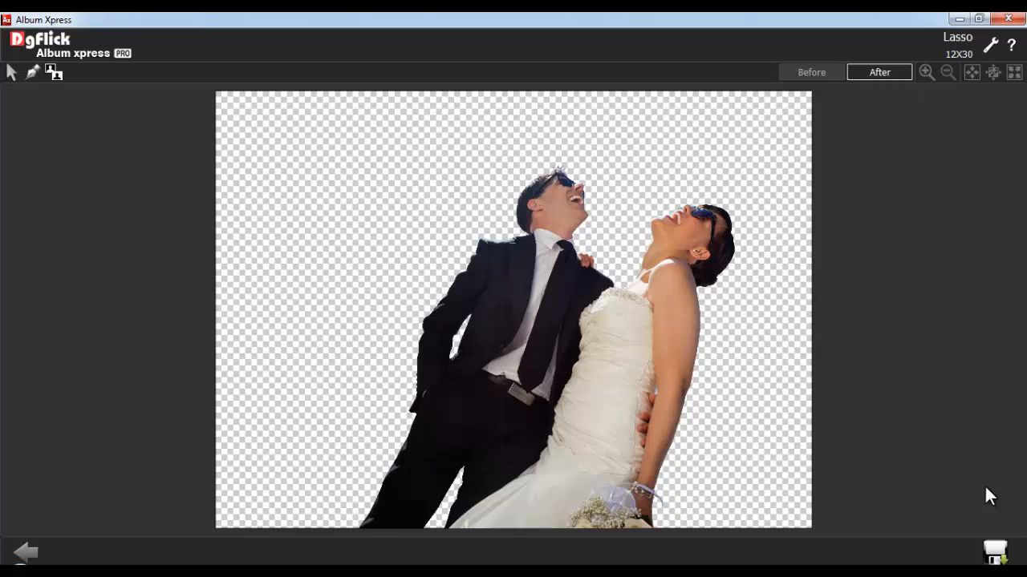
Save the cutout as A-11-copy2-copy and return to the album design
{"action": "left_click", "coordinate": [995, 553]}
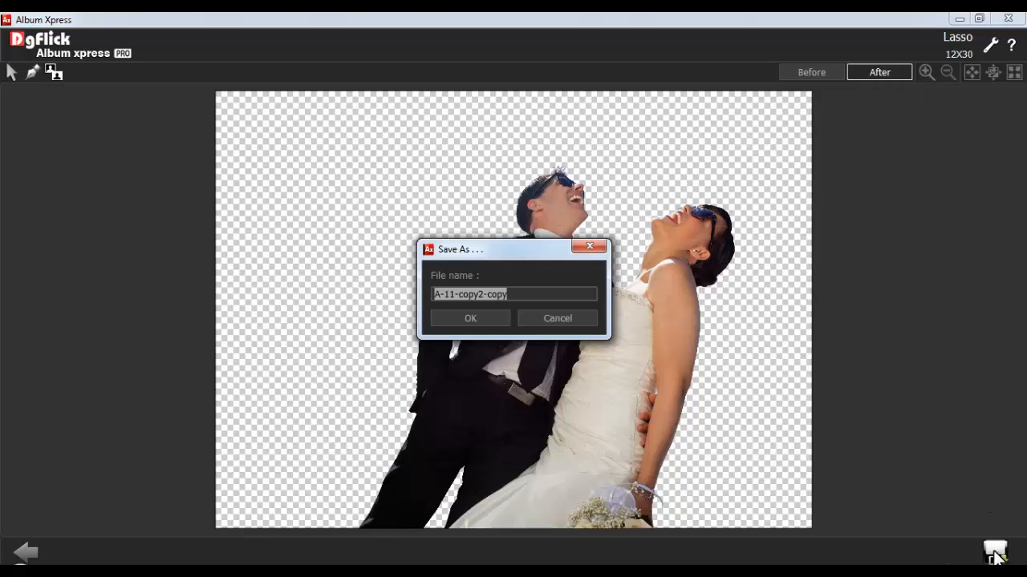
{"action": "left_click_drag", "start_coordinate": [509, 293], "coordinate": [425, 289]}
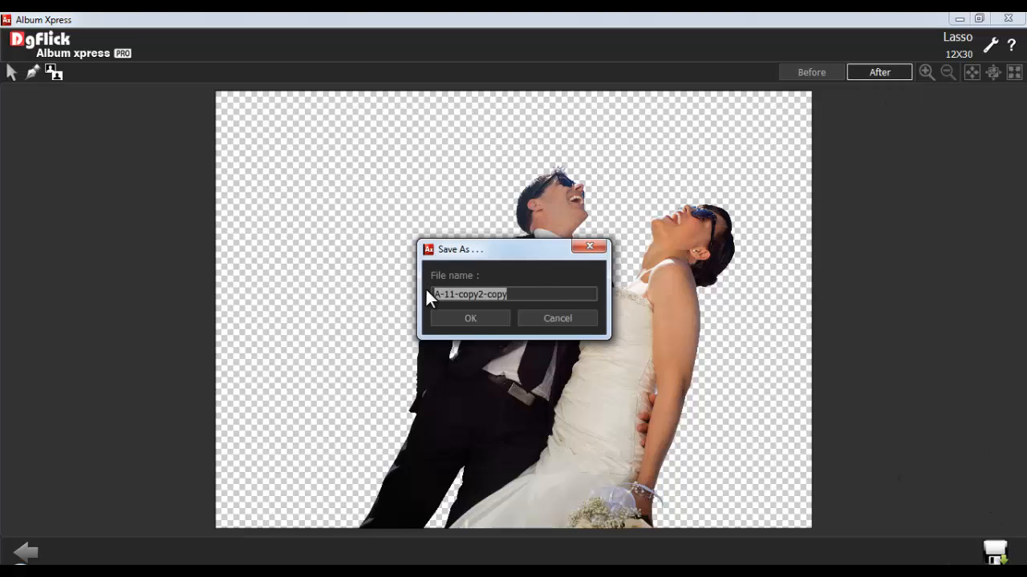
{"action": "left_click", "coordinate": [468, 317]}
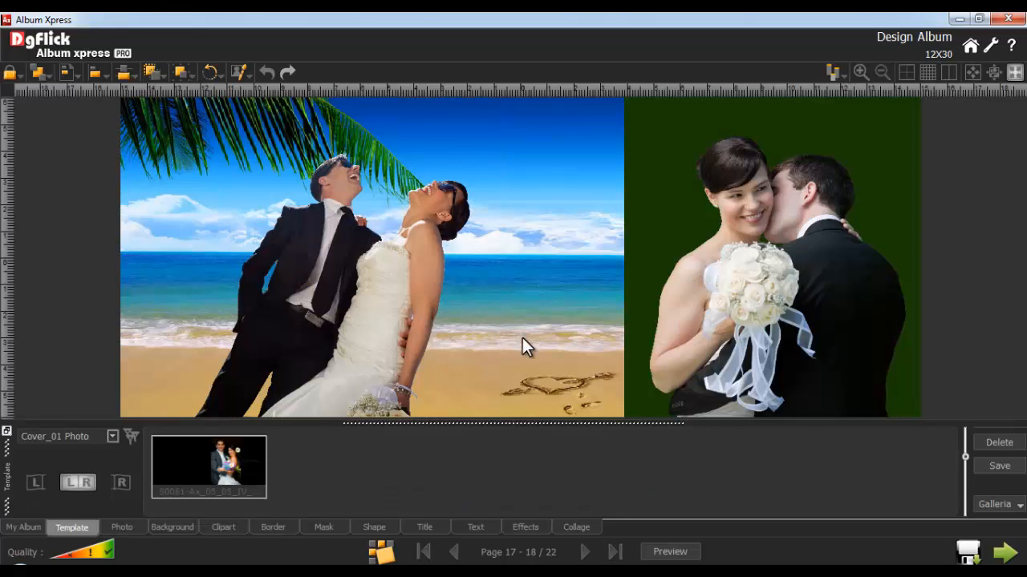
Open the green-background photo of the couple in Chroma and key out its dark green background
{"action": "left_click", "coordinate": [744, 274]}
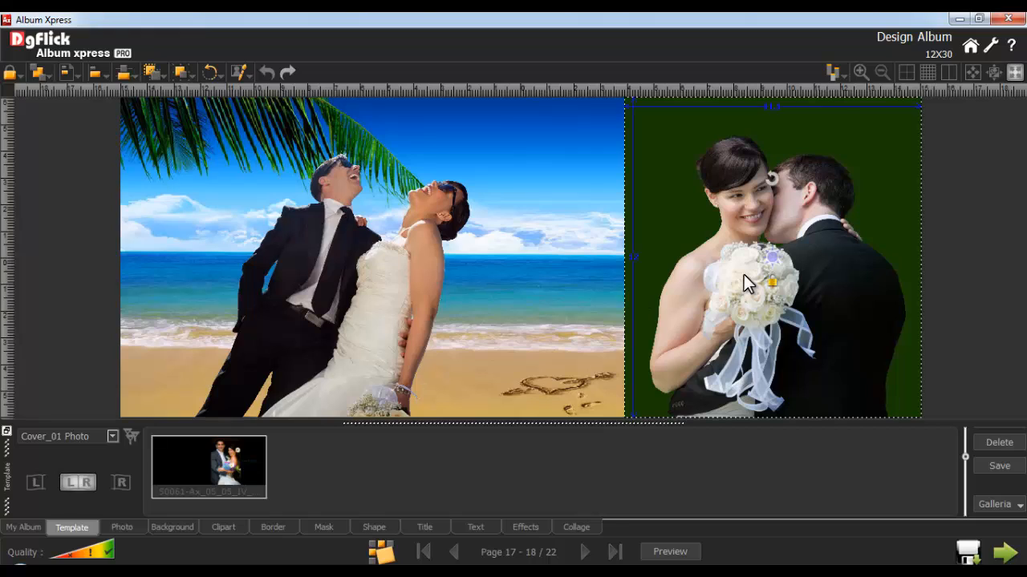
{"action": "left_click", "coordinate": [239, 72]}
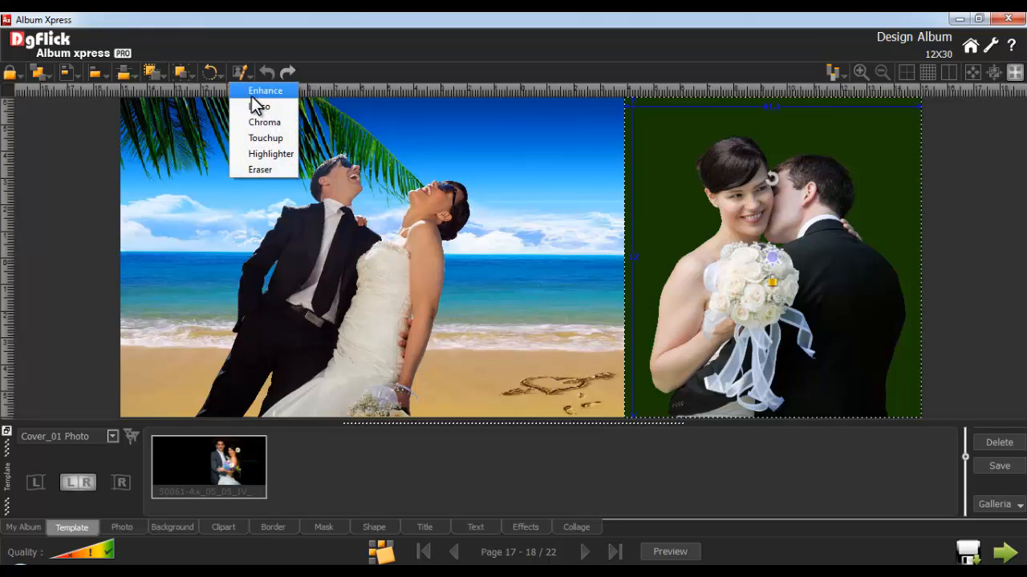
{"action": "left_click", "coordinate": [261, 122]}
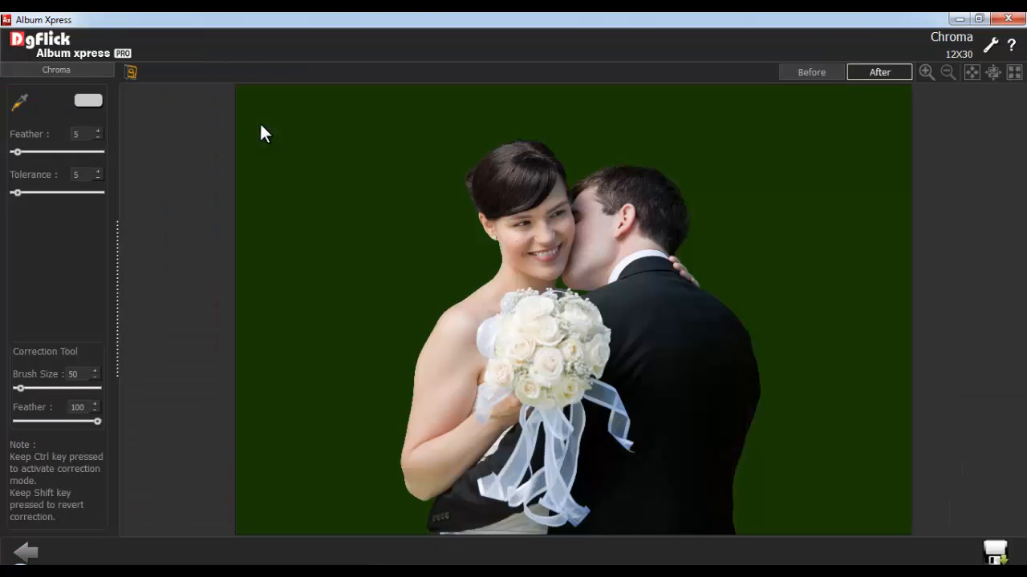
{"action": "left_click", "coordinate": [19, 102]}
{"action": "left_click", "coordinate": [451, 200]}
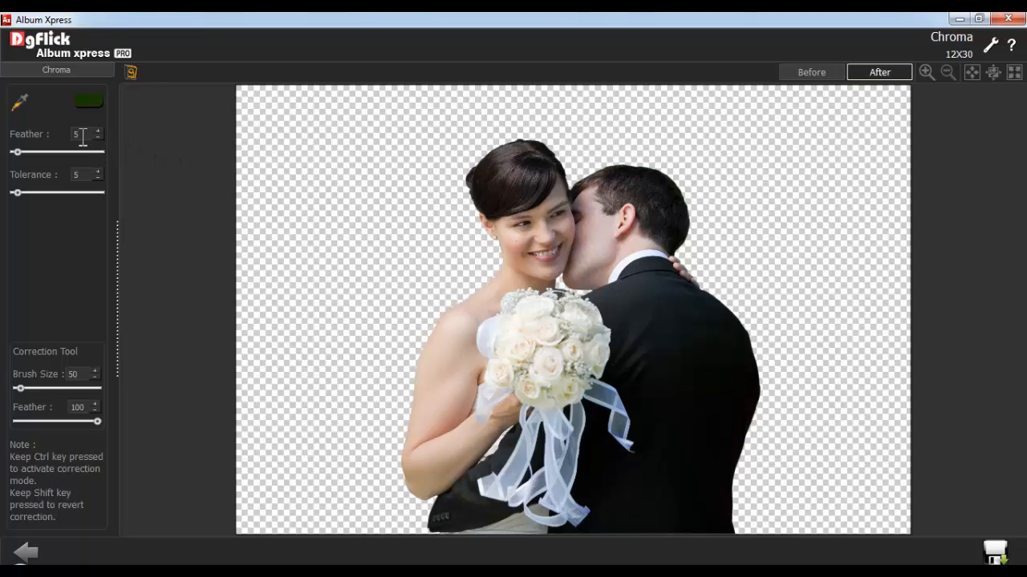
{"action": "left_click_drag", "start_coordinate": [82, 136], "coordinate": [63, 135]}
{"action": "left_click_drag", "start_coordinate": [80, 175], "coordinate": [67, 175]}
{"action": "mouse_move", "coordinate": [82, 374]}
{"action": "left_mouse_down"}
{"action": "mouse_move", "coordinate": [64, 375]}
{"action": "mouse_move", "coordinate": [67, 408]}
{"action": "left_mouse_up"}
Save the keyed photo as a copy and return to the album design
{"action": "left_click", "coordinate": [999, 549]}
{"action": "left_click_drag", "start_coordinate": [510, 298], "coordinate": [424, 294]}
{"action": "left_click", "coordinate": [468, 316]}
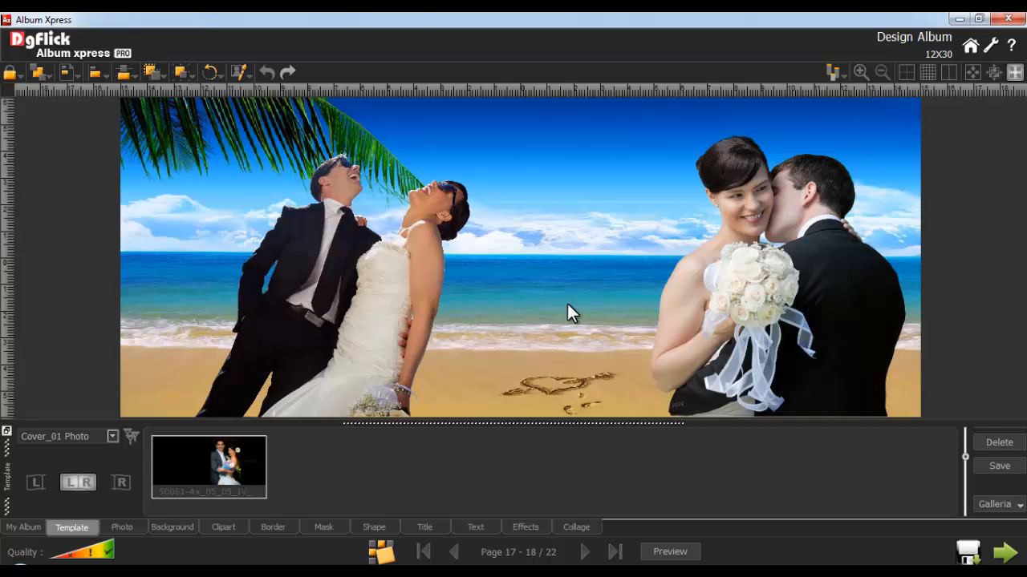
Open the keyed photo of the couple with the bouquet in Touchup and try the clone brush on the bride's face
{"action": "left_click", "coordinate": [782, 303]}
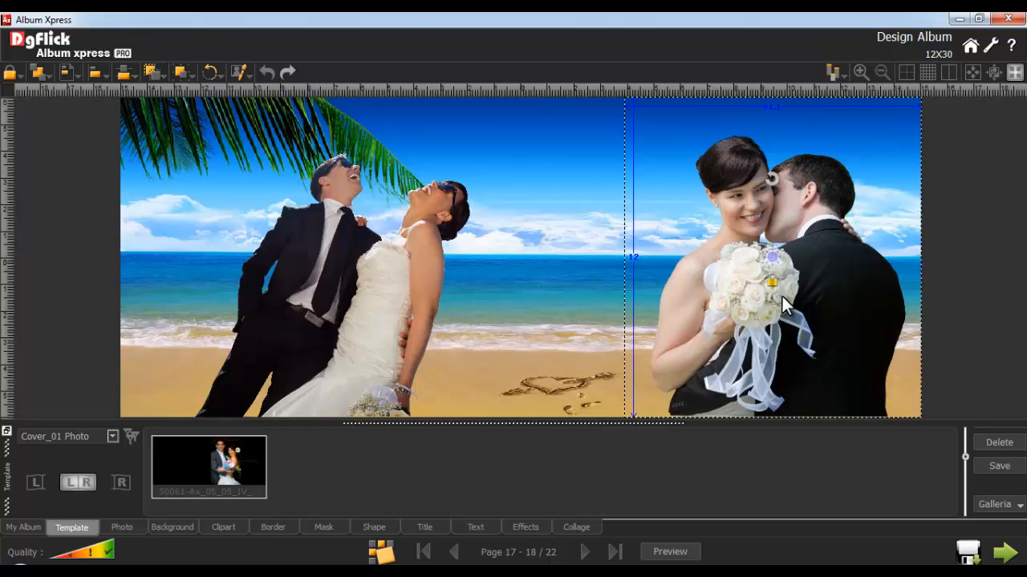
{"action": "left_click", "coordinate": [241, 70]}
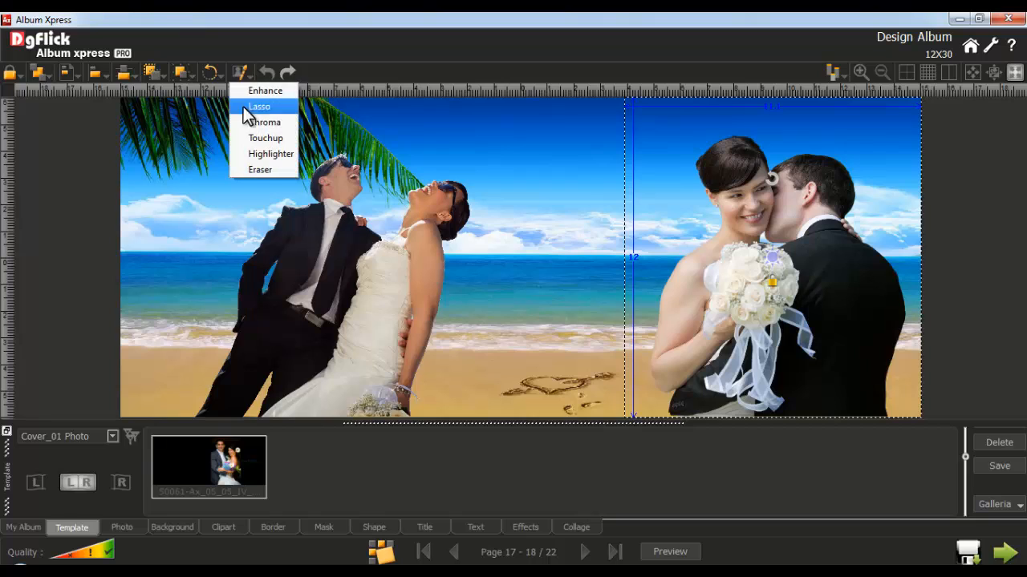
{"action": "left_click", "coordinate": [259, 138]}
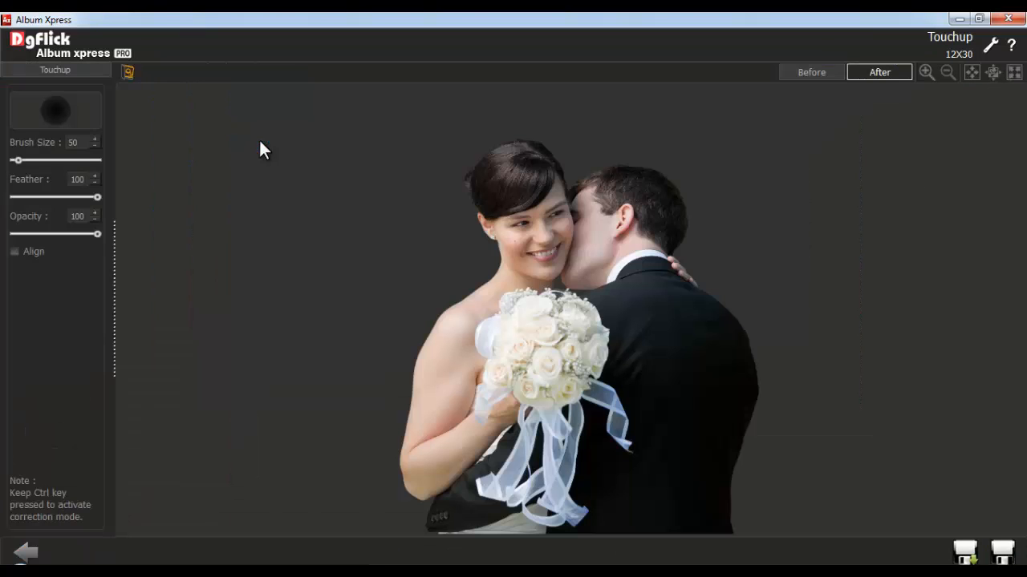
{"action": "double_click", "coordinate": [85, 142]}
{"action": "double_click", "coordinate": [77, 179]}
{"action": "double_click", "coordinate": [74, 216]}
{"action": "left_click", "coordinate": [483, 230]}
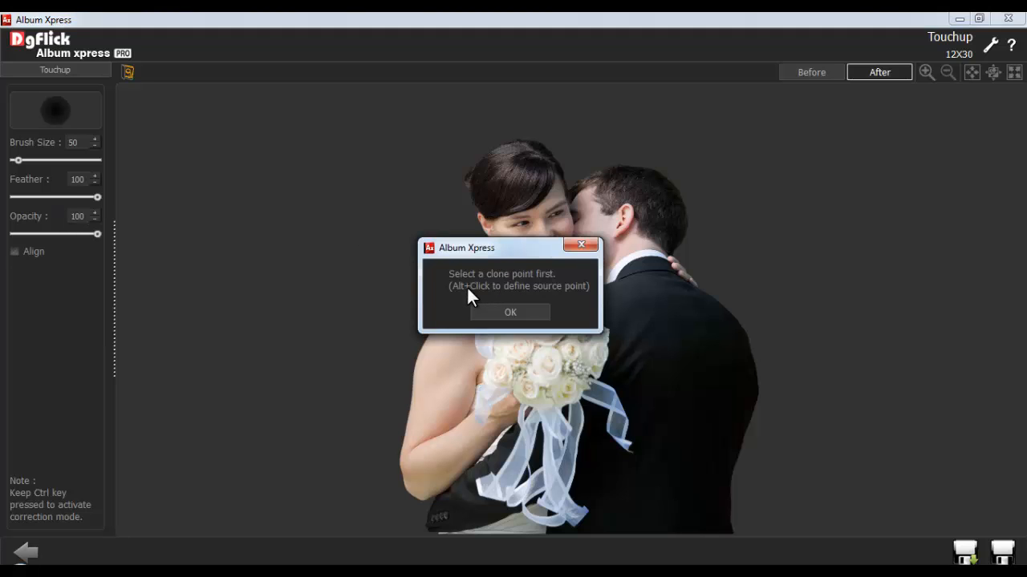
{"action": "left_click", "coordinate": [507, 312]}
{"action": "scroll", "coordinate": [513, 241], "scroll_direction": "up", "scroll_amount": 3}
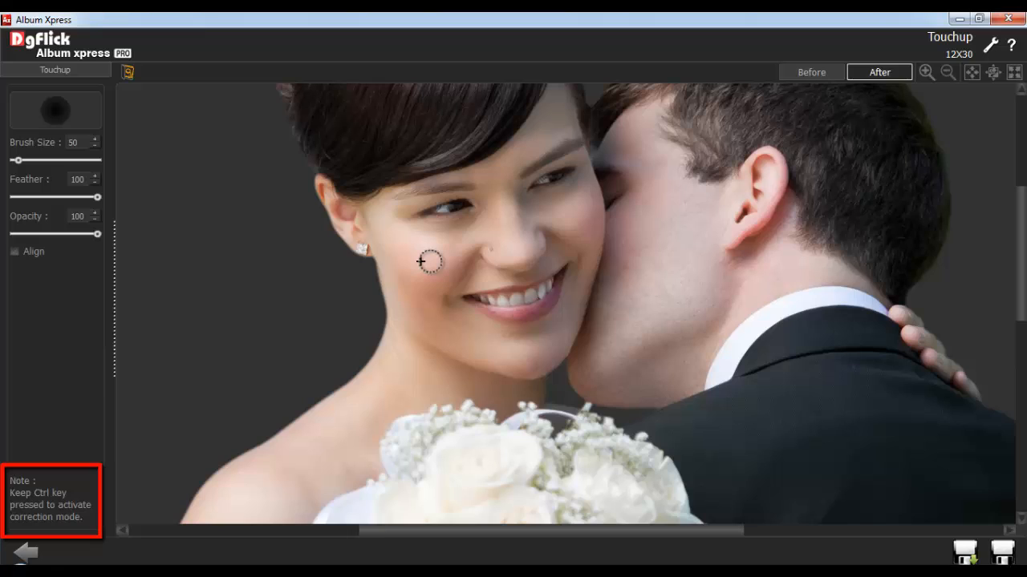
Save the Touchup photo as a copy named A-33-copy3-copy and return to the album design
{"action": "left_click", "coordinate": [967, 553]}
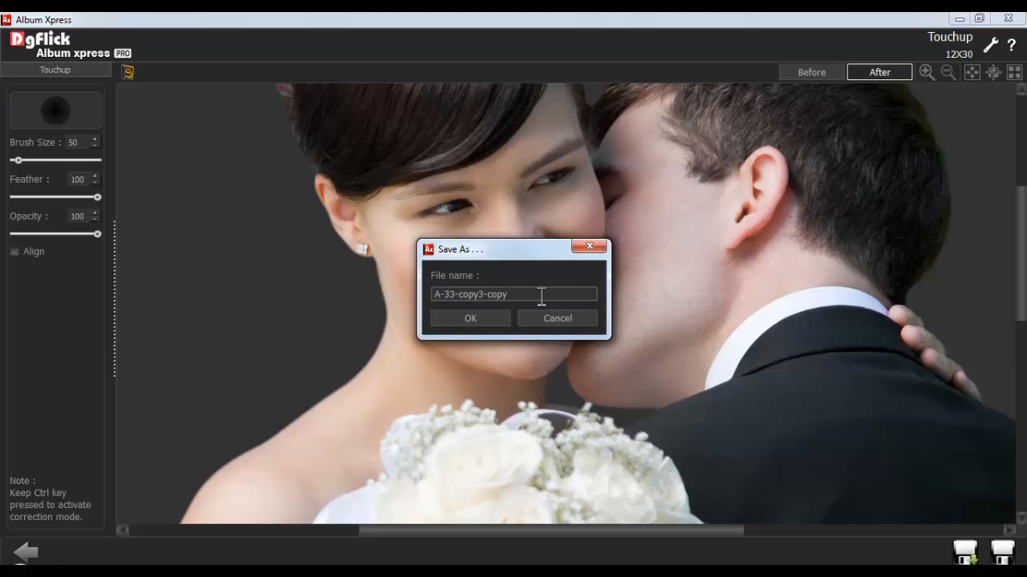
{"action": "left_click_drag", "start_coordinate": [541, 297], "coordinate": [423, 294]}
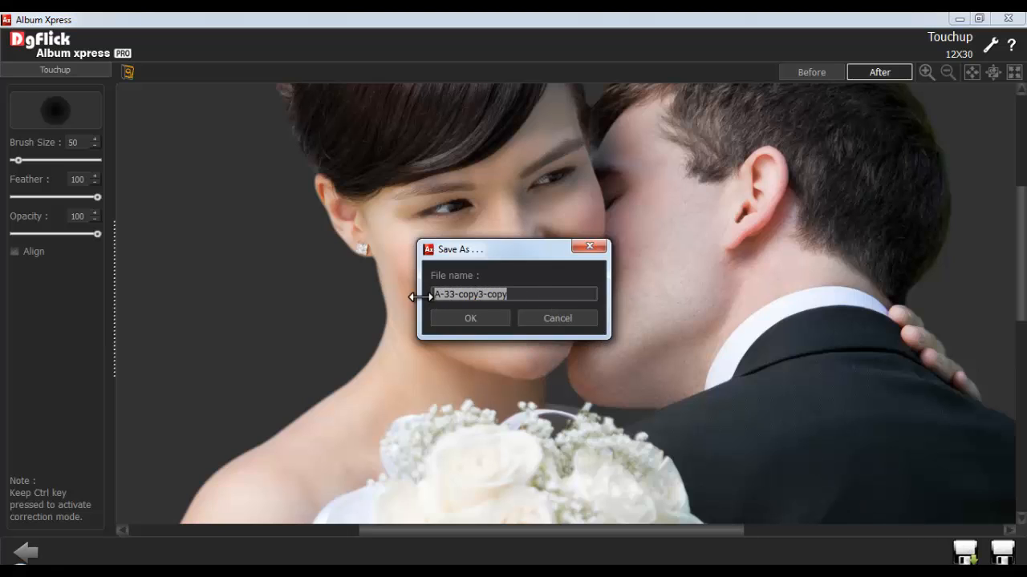
{"action": "left_click", "coordinate": [469, 318]}
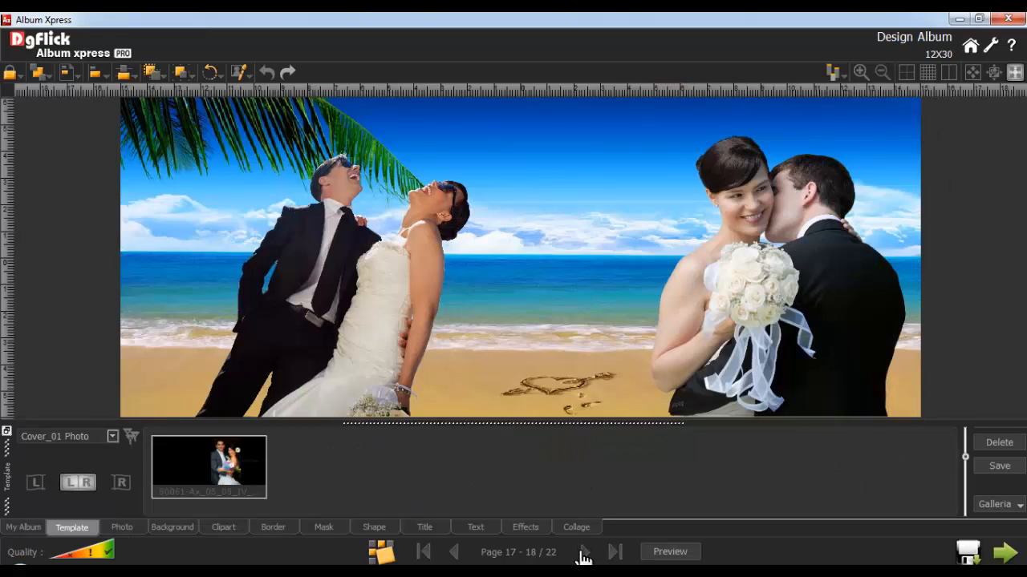
Go to pages 19-20 and open the large portrait of the bride in Highlighter
{"action": "left_click", "coordinate": [583, 551]}
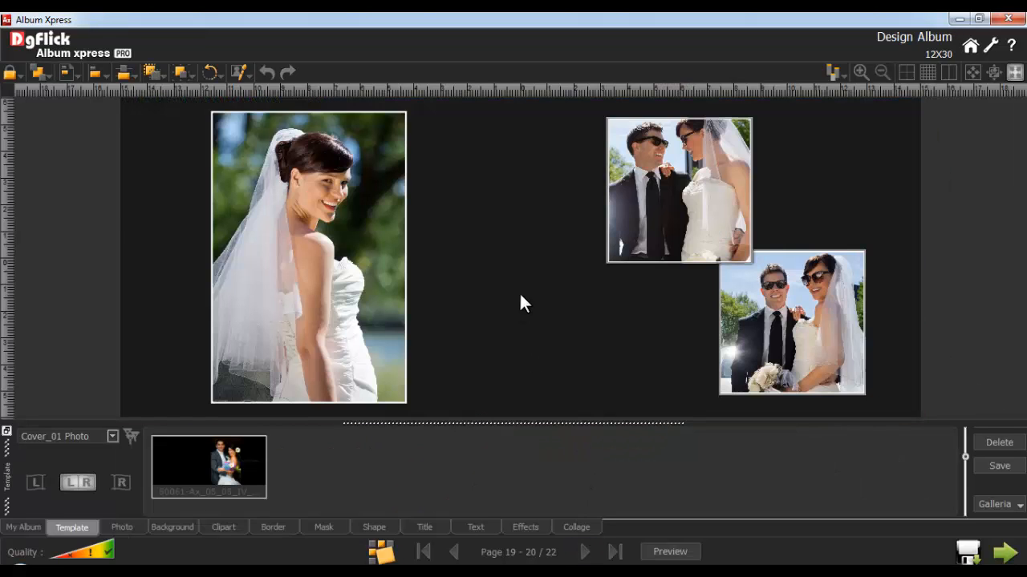
{"action": "left_click", "coordinate": [360, 258]}
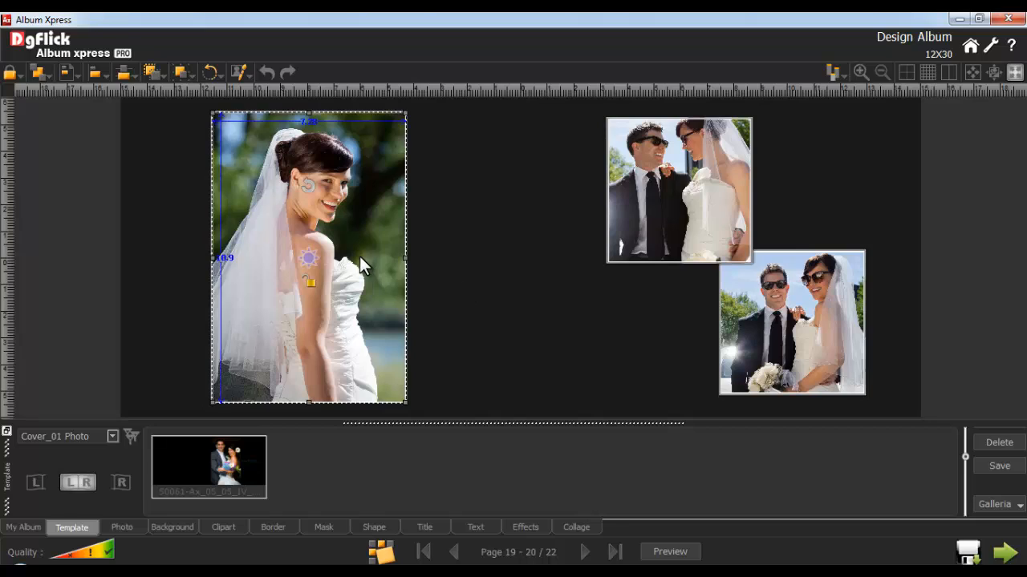
{"action": "left_click", "coordinate": [242, 70]}
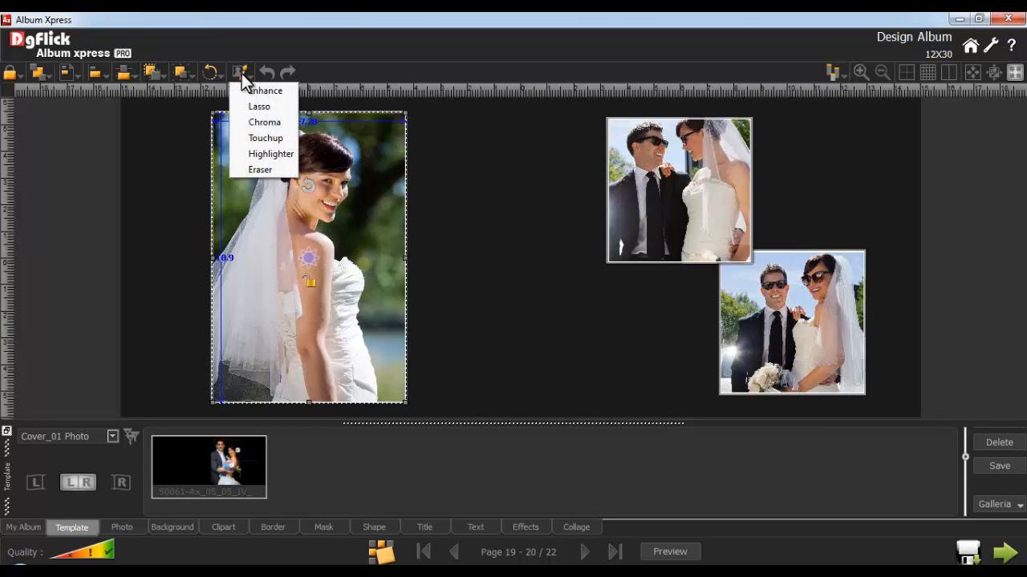
{"action": "left_click", "coordinate": [261, 154]}
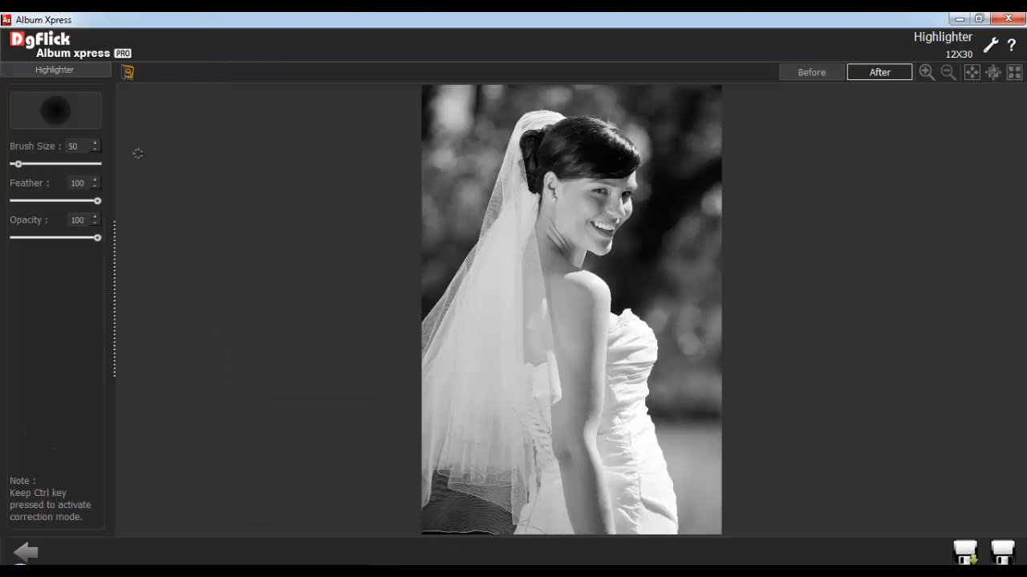
Set the brush size to 250, paint colour back onto the bride and veil, and correct the spill on the background
{"action": "double_click", "coordinate": [71, 146]}
{"action": "type", "text": "250"}
{"action": "left_click_drag", "start_coordinate": [88, 184], "coordinate": [67, 223]}
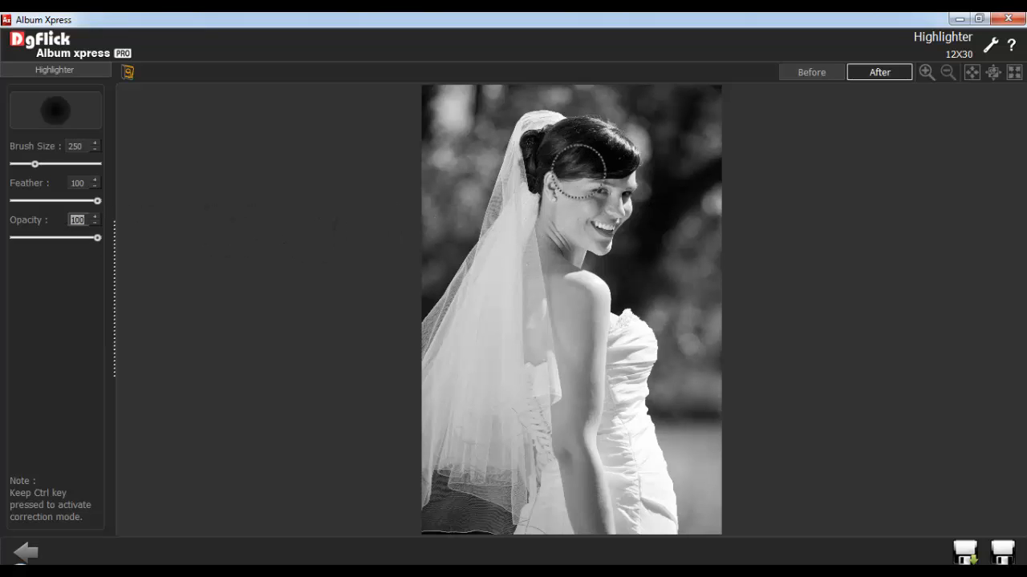
{"action": "mouse_move", "coordinate": [588, 161]}
{"action": "left_mouse_down"}
{"action": "mouse_move", "coordinate": [526, 151]}
{"action": "mouse_move", "coordinate": [613, 149]}
{"action": "mouse_move", "coordinate": [617, 178]}
{"action": "mouse_move", "coordinate": [599, 239]}
{"action": "mouse_move", "coordinate": [517, 181]}
{"action": "mouse_move", "coordinate": [497, 272]}
{"action": "mouse_move", "coordinate": [473, 191]}
{"action": "mouse_move", "coordinate": [481, 244]}
{"action": "left_mouse_up"}
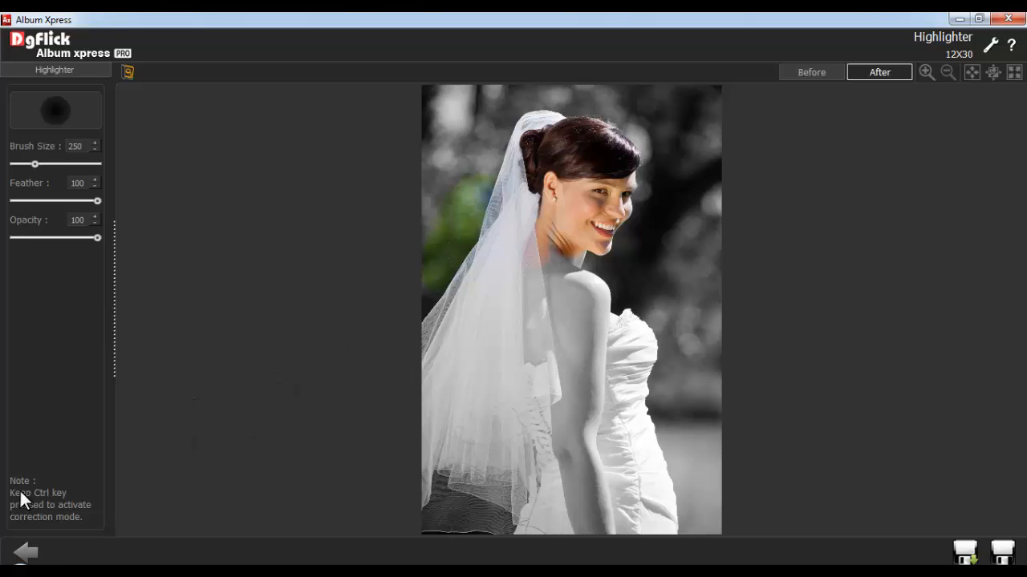
{"action": "mouse_move", "coordinate": [428, 208]}
{"action": "left_mouse_down"}
{"action": "mouse_move", "coordinate": [471, 176]}
{"action": "mouse_move", "coordinate": [427, 248]}
{"action": "mouse_move", "coordinate": [446, 246]}
{"action": "mouse_move", "coordinate": [476, 178]}
{"action": "mouse_move", "coordinate": [440, 270]}
{"action": "mouse_move", "coordinate": [509, 218]}
{"action": "mouse_move", "coordinate": [637, 355]}
{"action": "mouse_move", "coordinate": [623, 481]}
{"action": "mouse_move", "coordinate": [492, 425]}
{"action": "mouse_move", "coordinate": [478, 455]}
{"action": "mouse_move", "coordinate": [563, 137]}
{"action": "mouse_move", "coordinate": [578, 346]}
{"action": "left_mouse_up"}
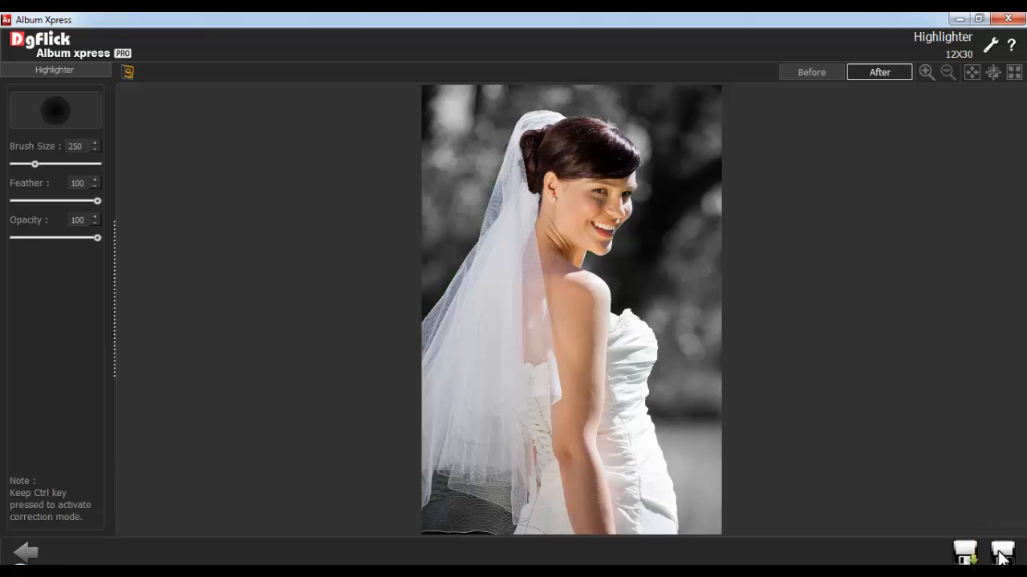
Save the highlighted portrait as a copy named Wedding 138-copy
{"action": "left_click", "coordinate": [965, 553]}
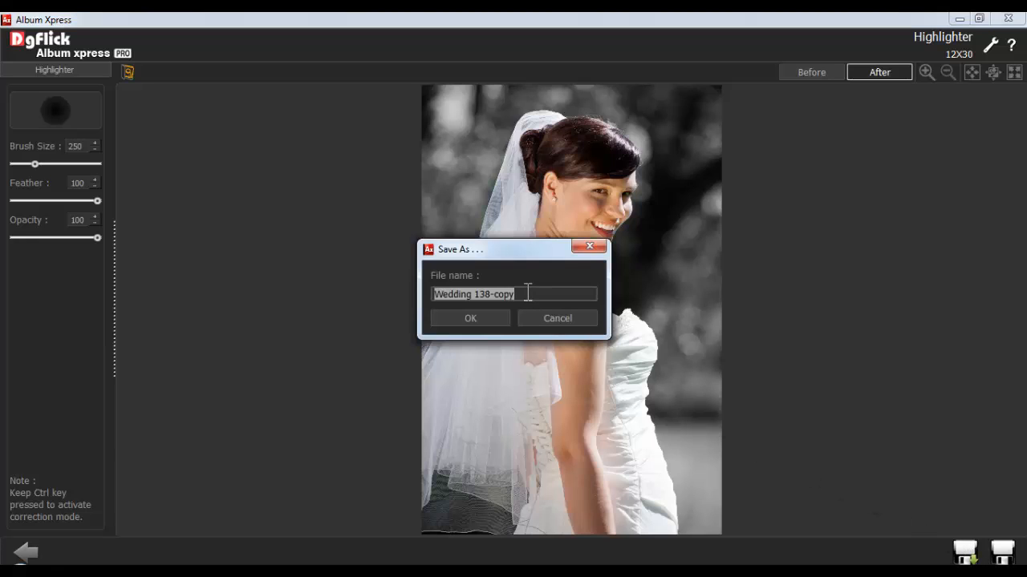
{"action": "left_click", "coordinate": [471, 317]}
Return to pages 17-18 and open the cutout of the couple with the bouquet in Eraser
{"action": "left_click", "coordinate": [453, 553]}
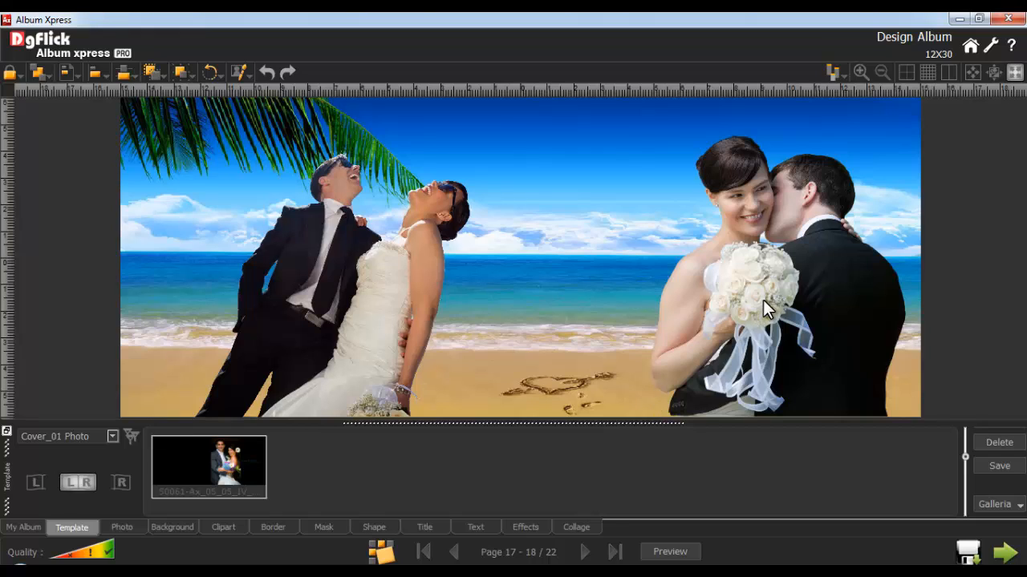
{"action": "left_click", "coordinate": [741, 315]}
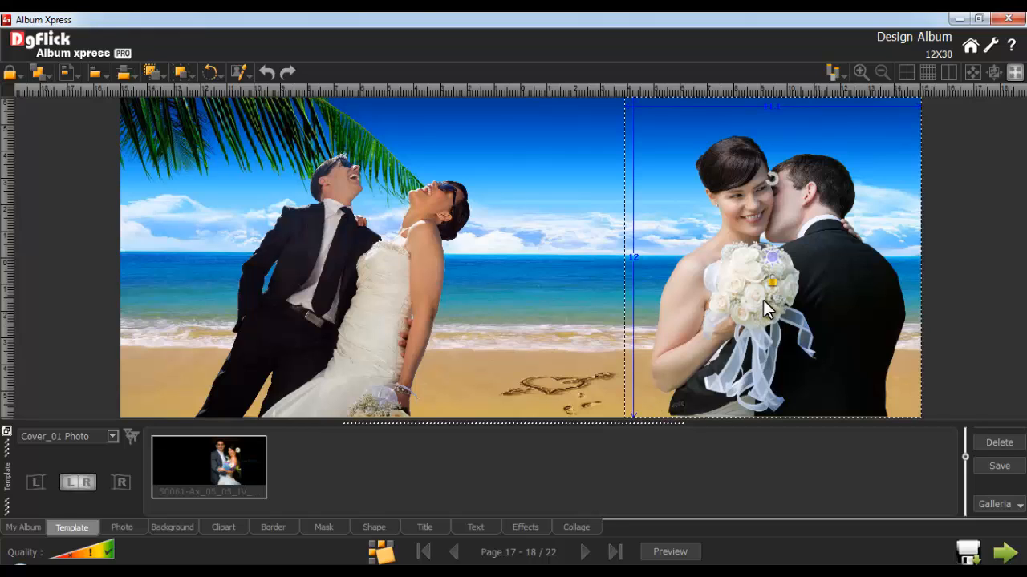
{"action": "left_click", "coordinate": [240, 71]}
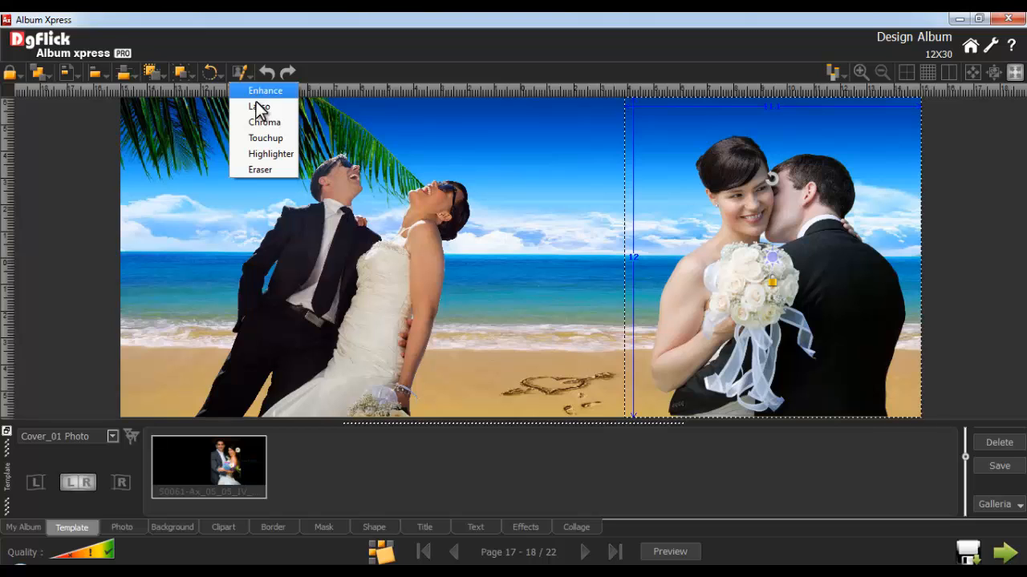
{"action": "left_click", "coordinate": [263, 168]}
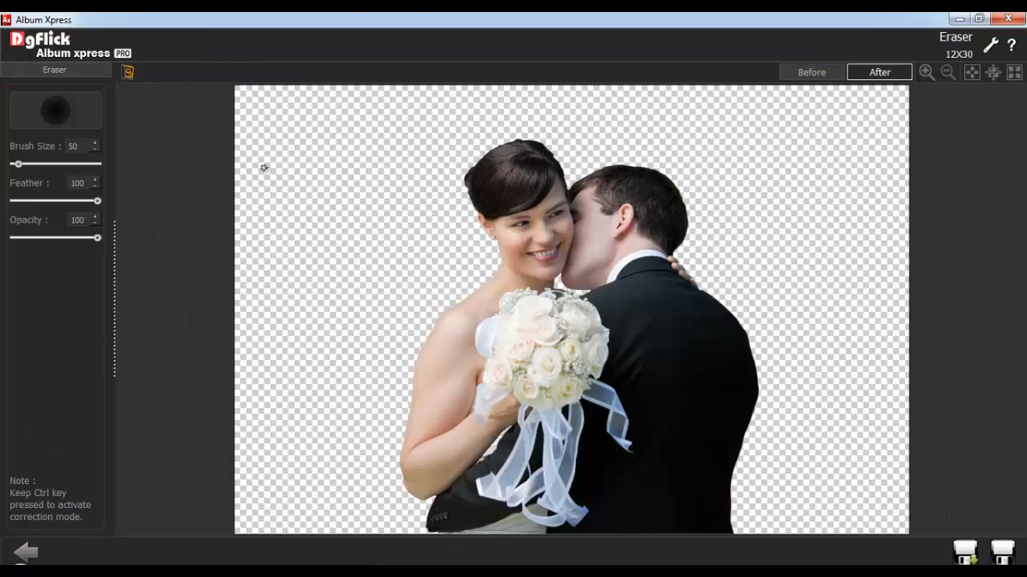
Set the eraser brush size to 350, erase along the edge of the bride's hair, and restore the over-erased part
{"action": "left_click_drag", "start_coordinate": [86, 146], "coordinate": [63, 146]}
{"action": "type", "text": "350"}
{"action": "left_click_drag", "start_coordinate": [80, 183], "coordinate": [69, 183]}
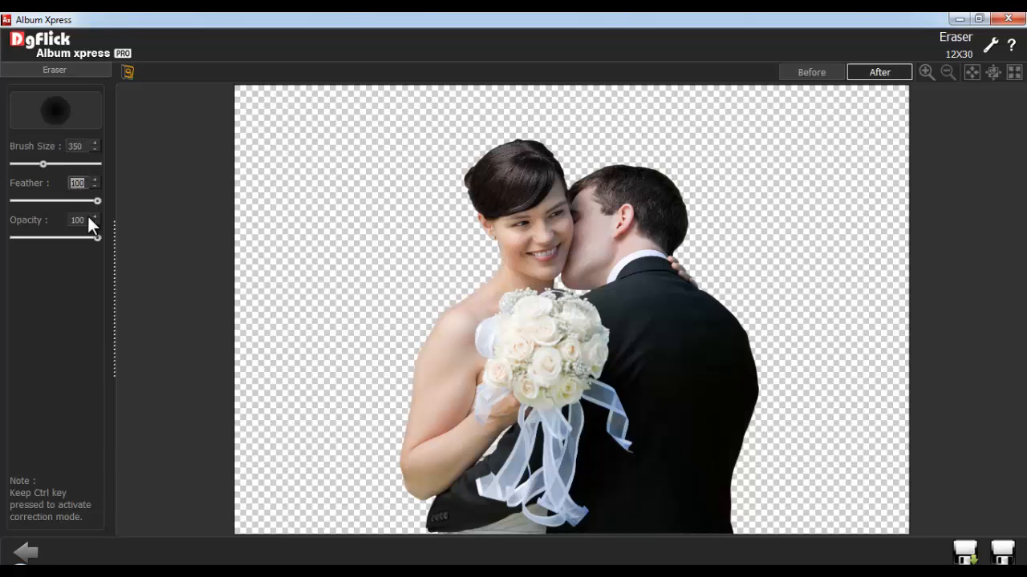
{"action": "left_click_drag", "start_coordinate": [88, 220], "coordinate": [65, 220]}
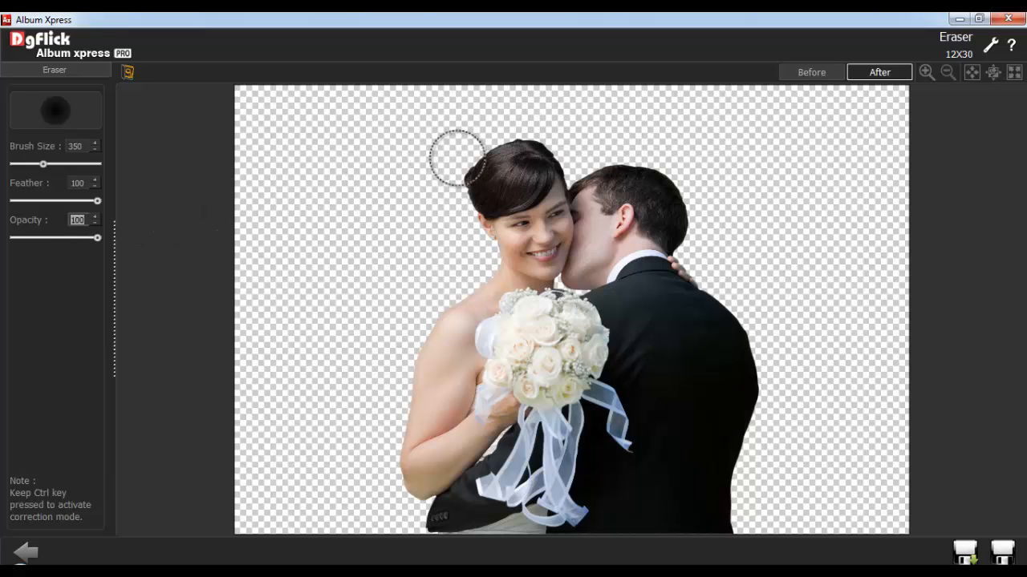
{"action": "left_click_drag", "start_coordinate": [459, 163], "coordinate": [503, 147]}
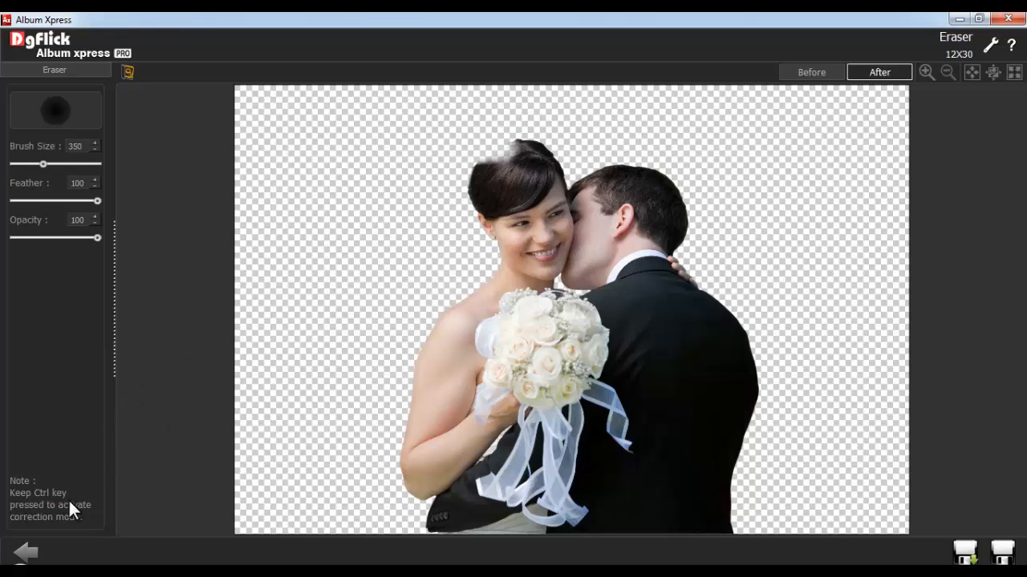
{"action": "mouse_move", "coordinate": [521, 142]}
{"action": "left_mouse_down"}
{"action": "mouse_move", "coordinate": [539, 133]}
{"action": "mouse_move", "coordinate": [502, 160]}
{"action": "mouse_move", "coordinate": [507, 150]}
{"action": "mouse_move", "coordinate": [454, 138]}
{"action": "left_mouse_up"}
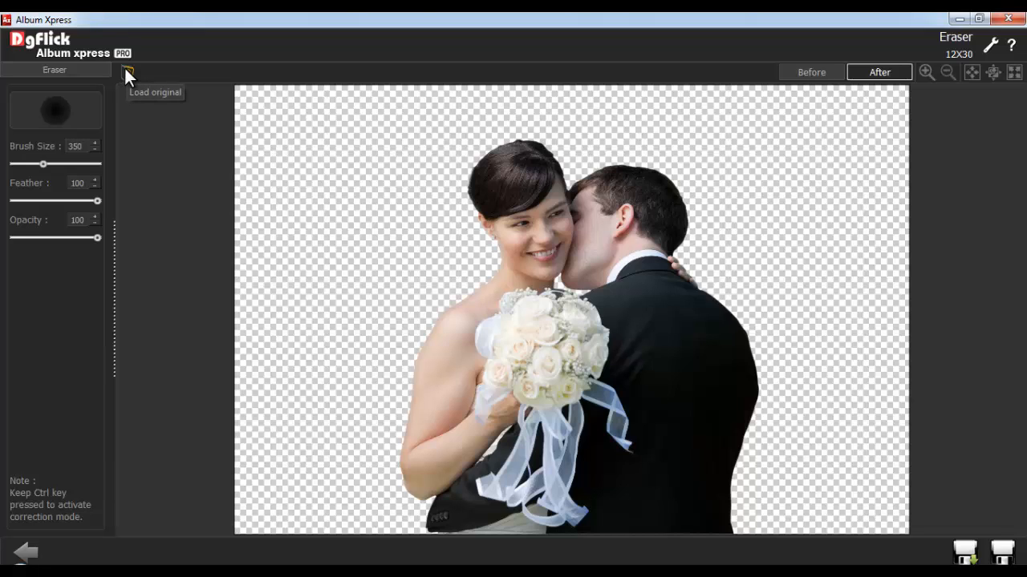
Save the erased photo as a copy named A-33-copy3-copy-copy and return to the album design
{"action": "left_click", "coordinate": [968, 553]}
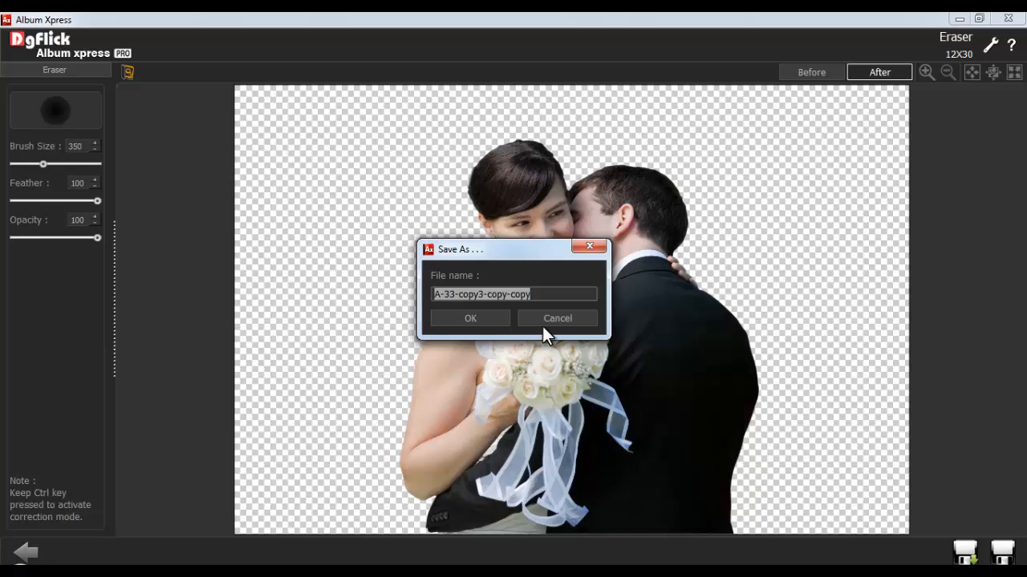
{"action": "left_click_drag", "start_coordinate": [539, 294], "coordinate": [430, 295]}
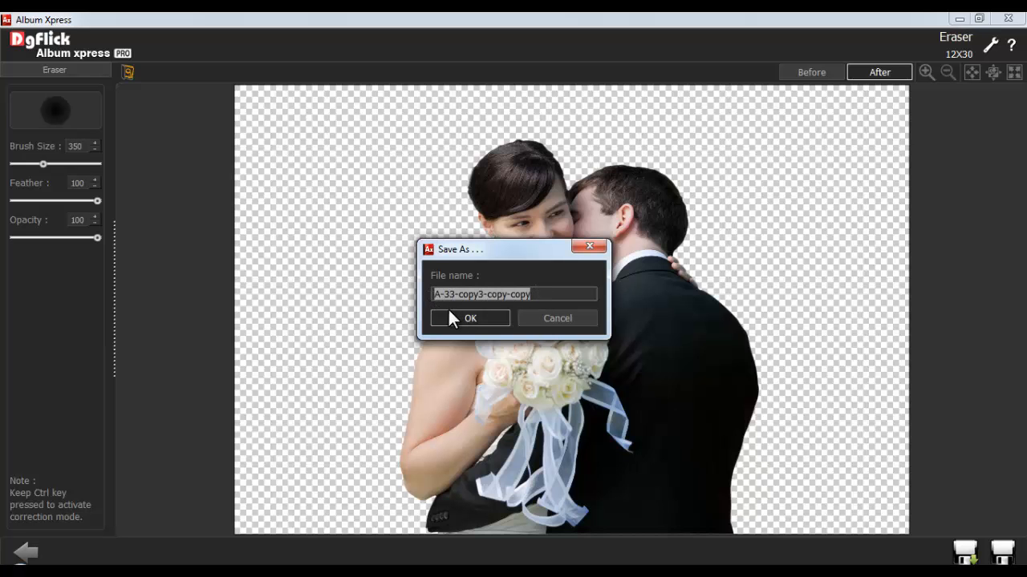
{"action": "left_click", "coordinate": [470, 318]}
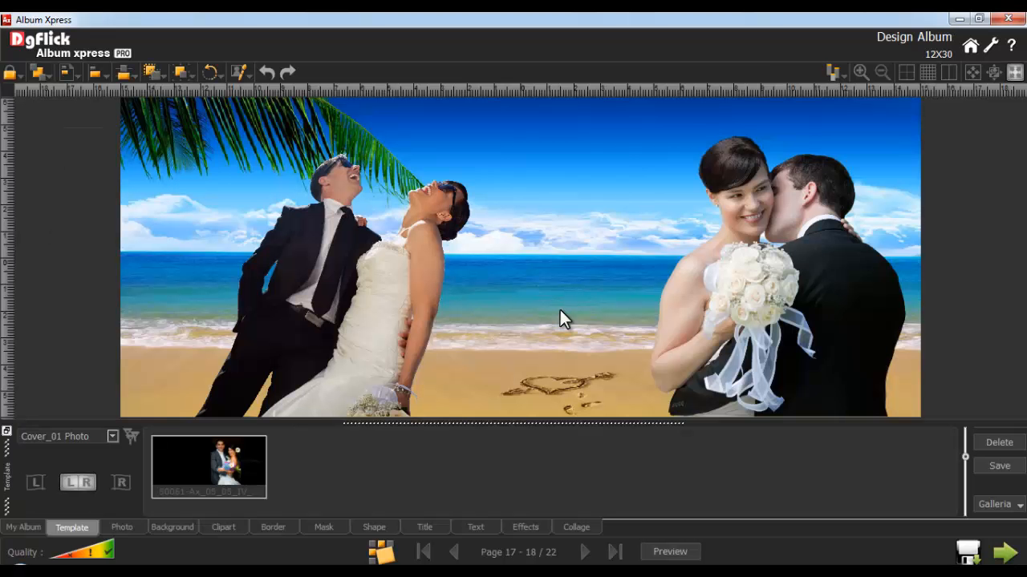